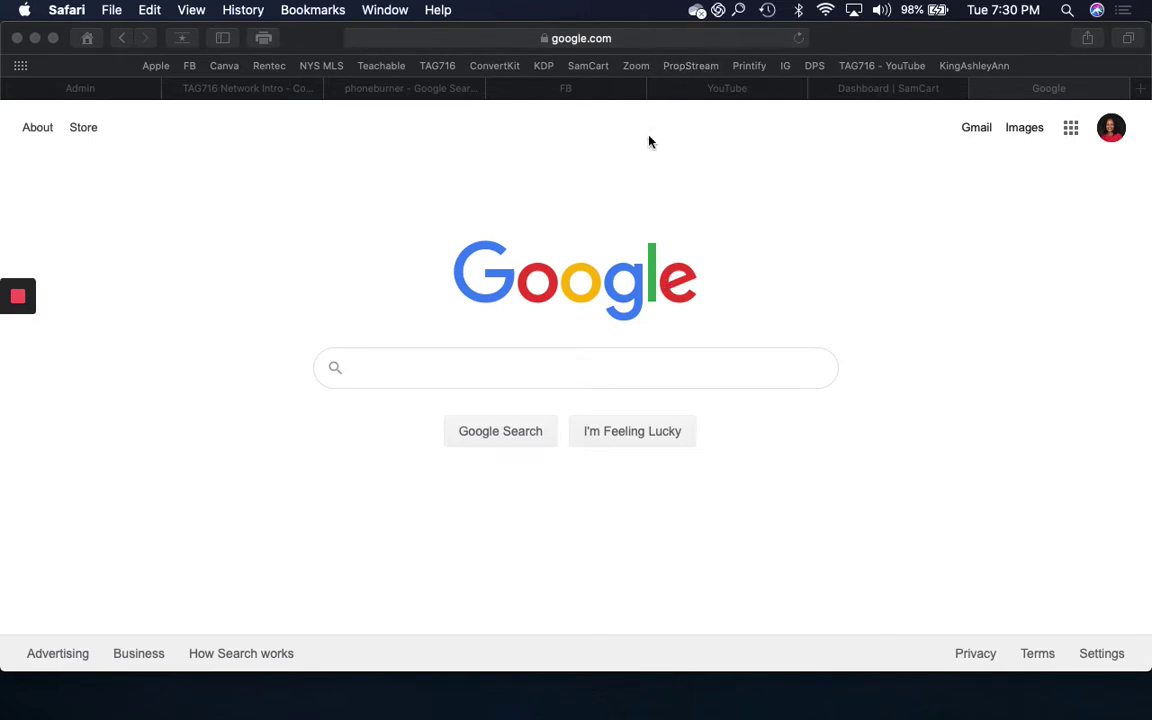
Step: Search Google for 'city fo buffalo tax assessor'
click(429, 378)
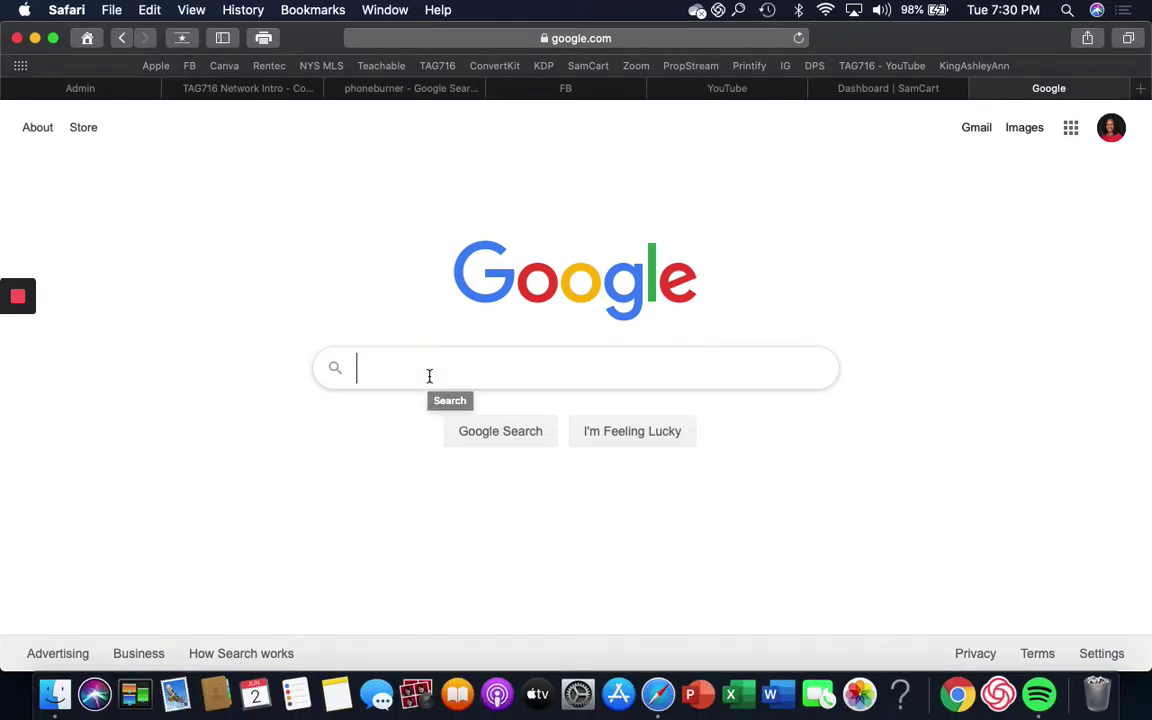
text(city fo bu)
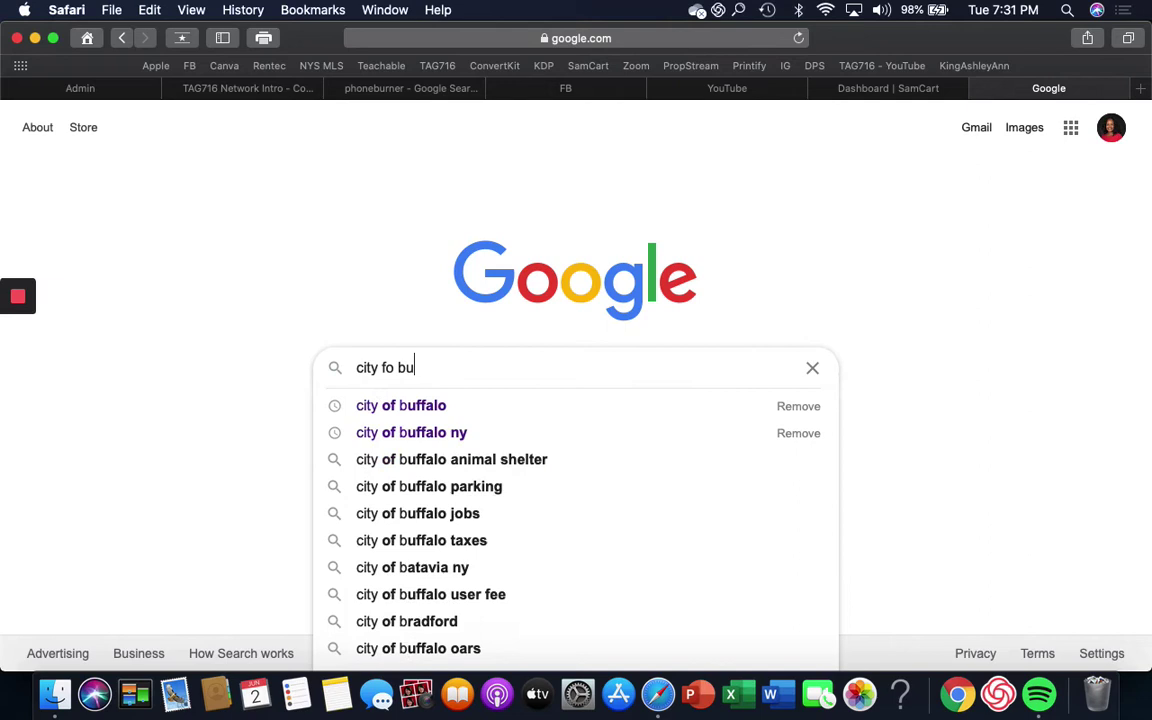
text(ffalo tax a)
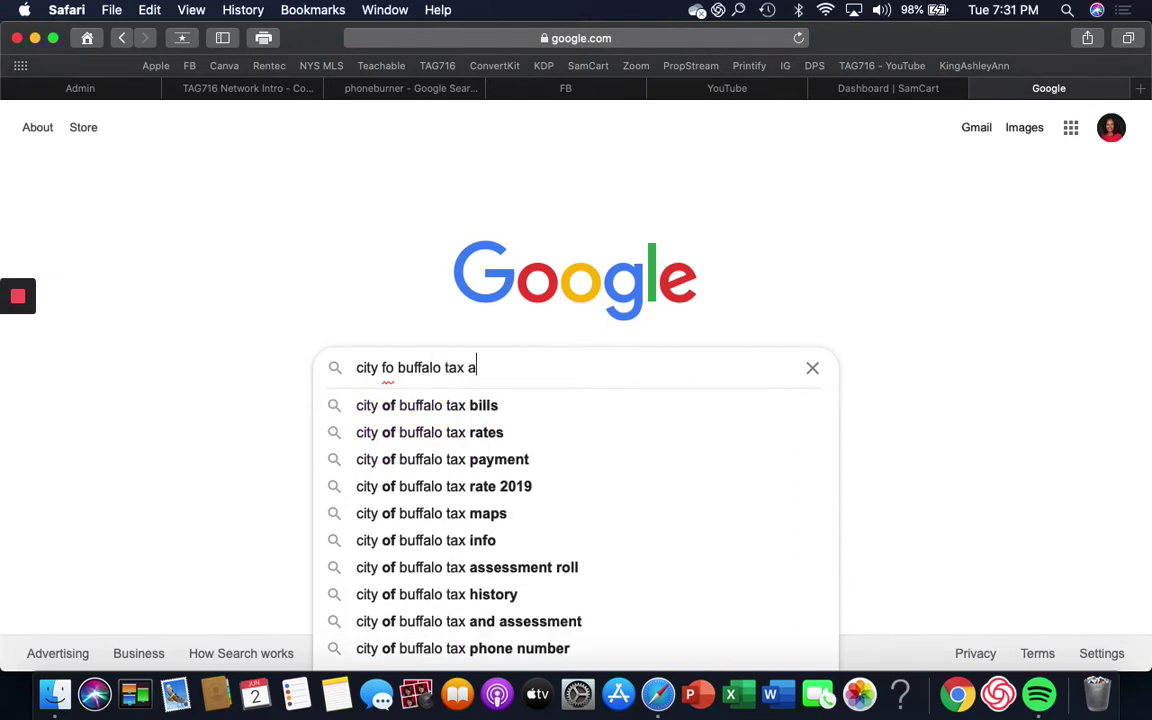
text(ssessor)
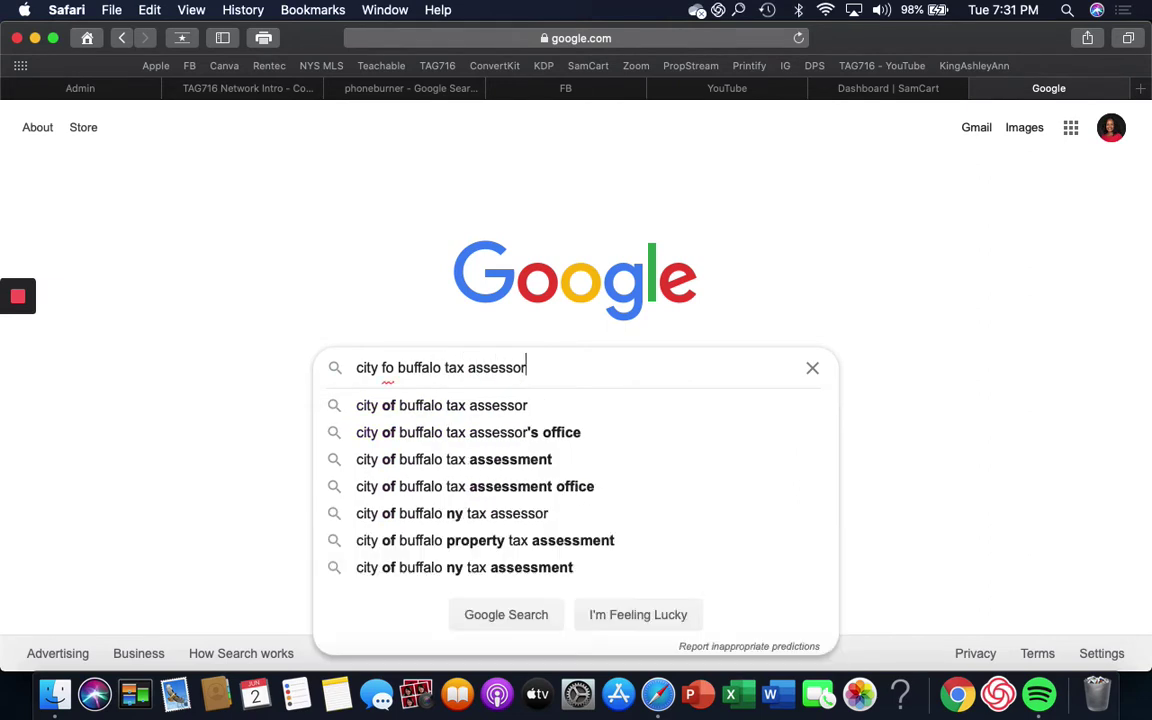
key(Return)
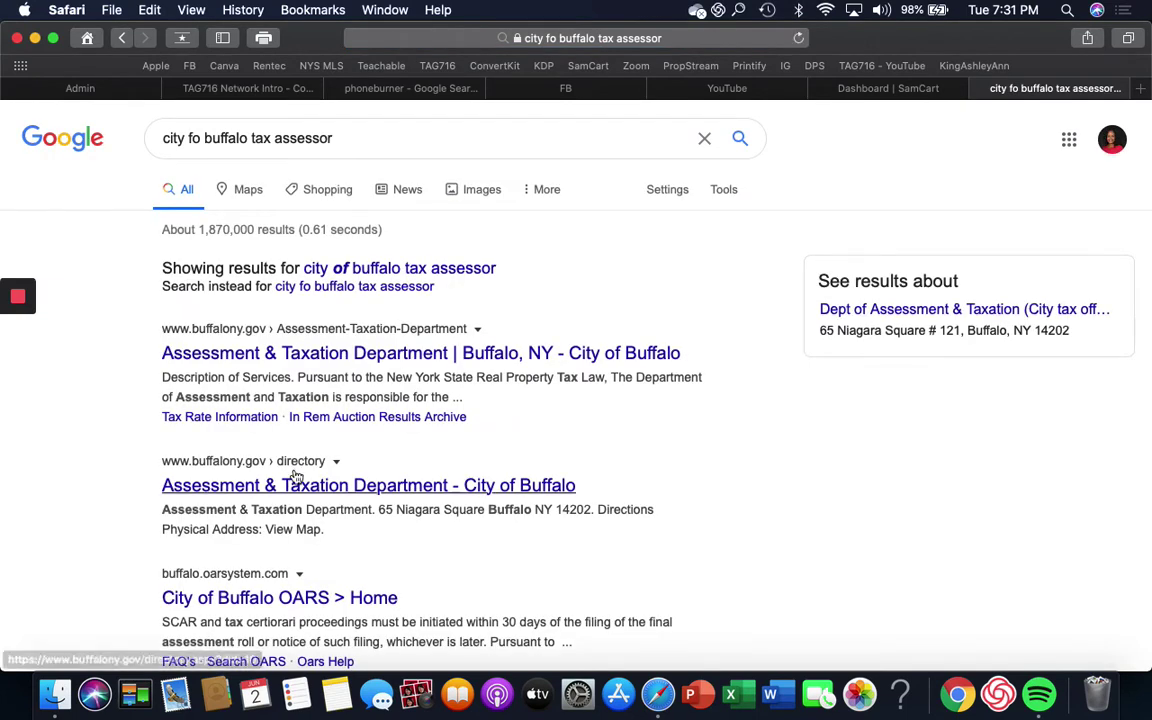
Step: Open the Buffalo Assessment & Taxation Department result and browse it outside Reader view
click(381, 356)
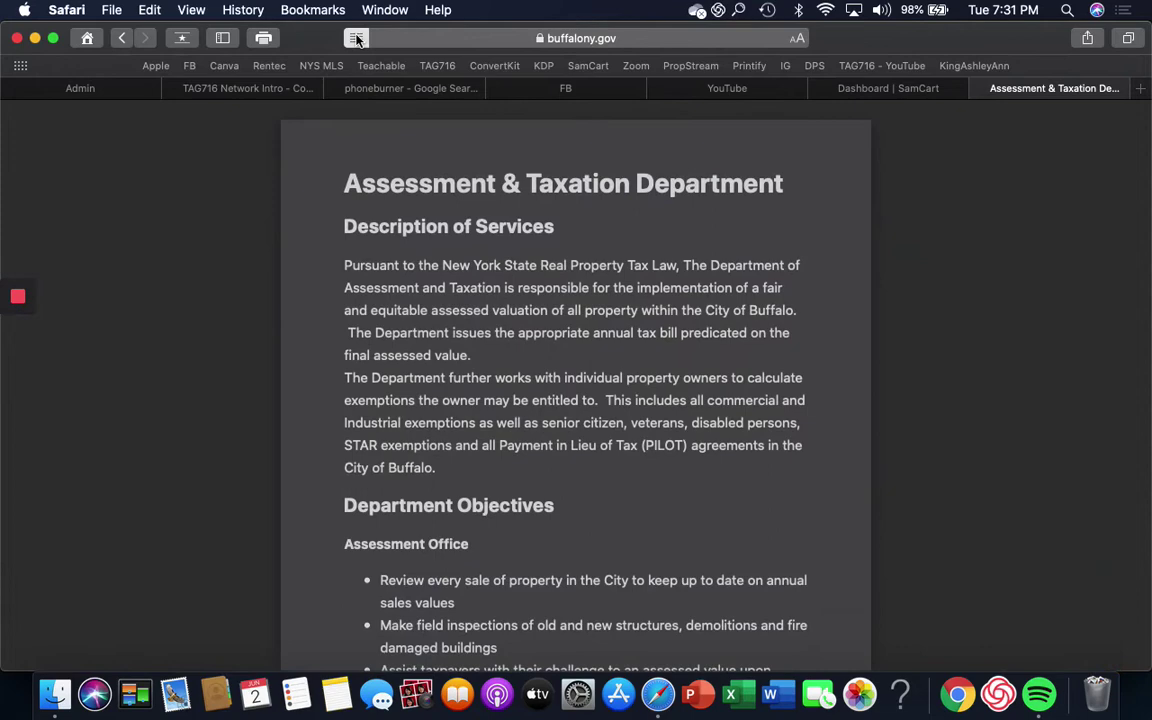
click(357, 40)
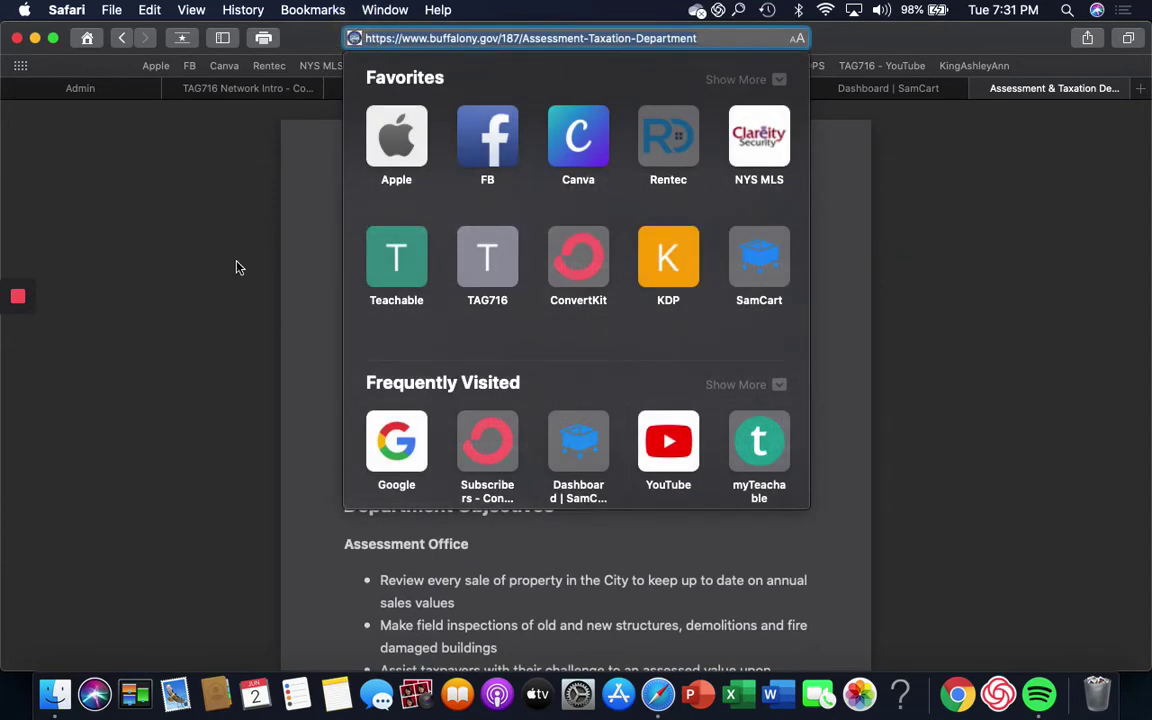
click(308, 249)
click(356, 38)
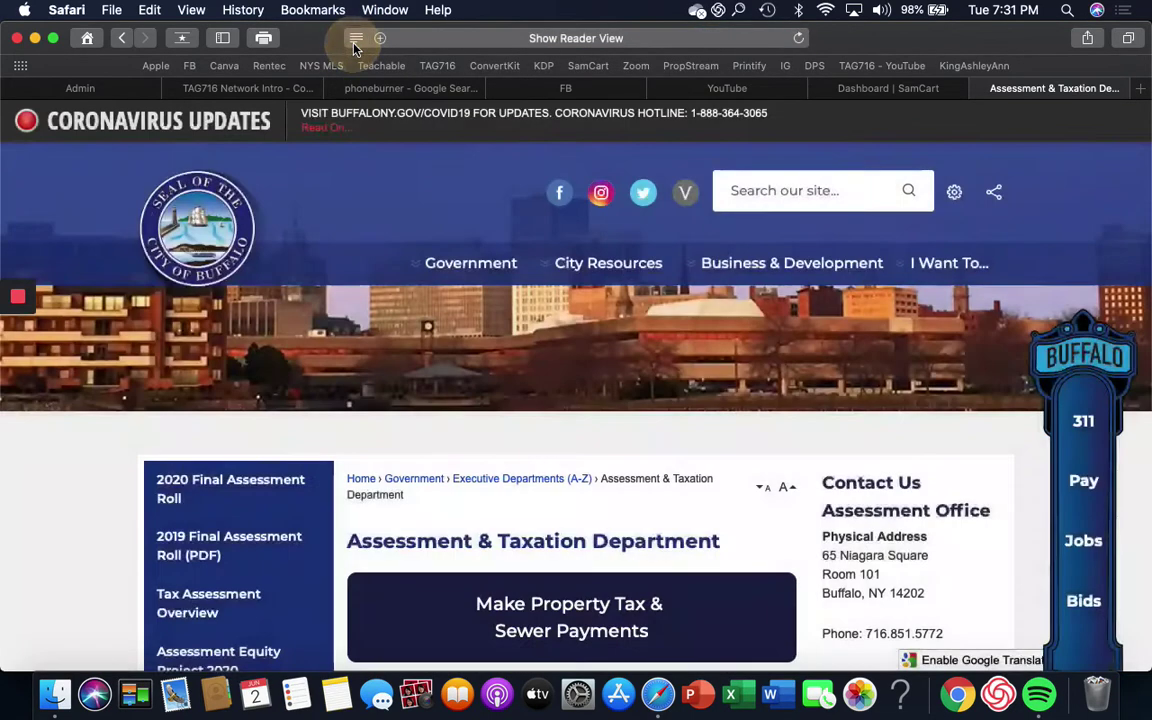
scroll(381, 519, down, 5)
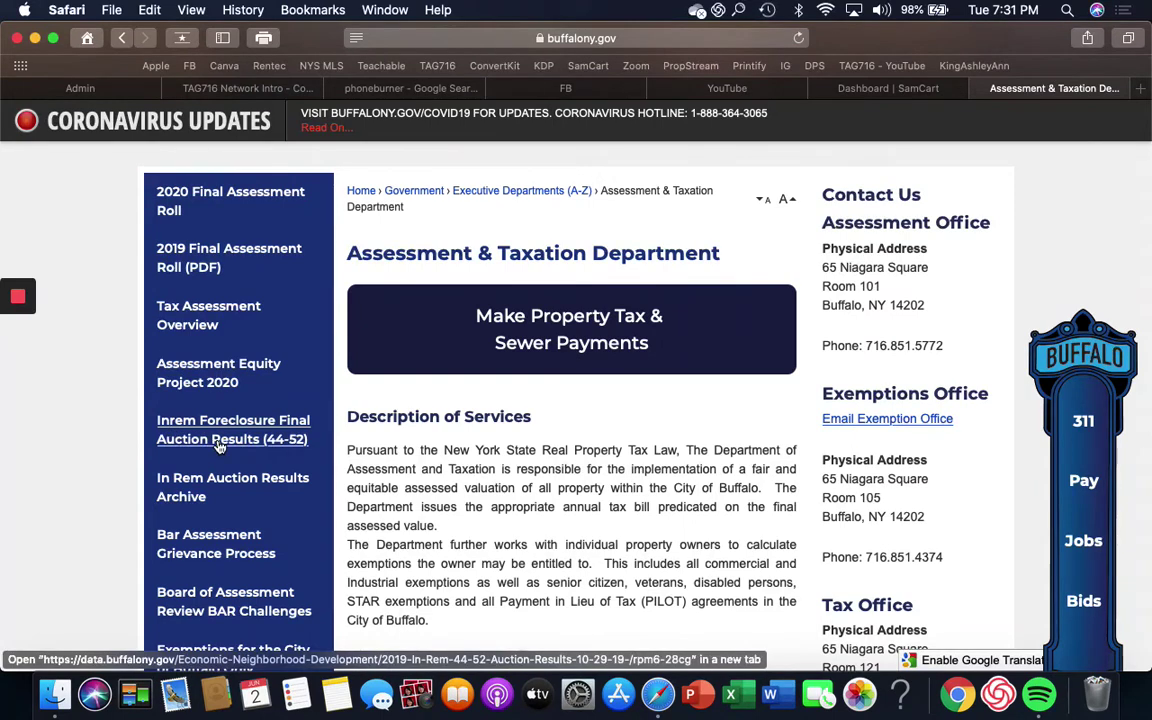
scroll(218, 446, down, 5)
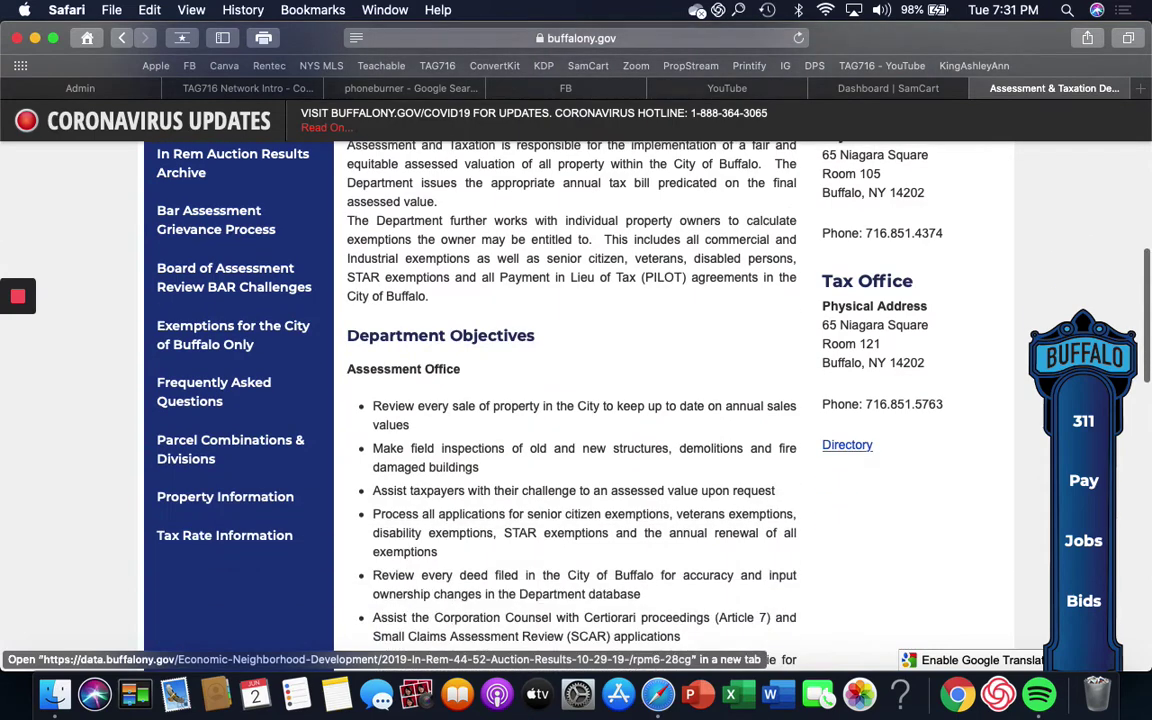
scroll(220, 420, down, 4)
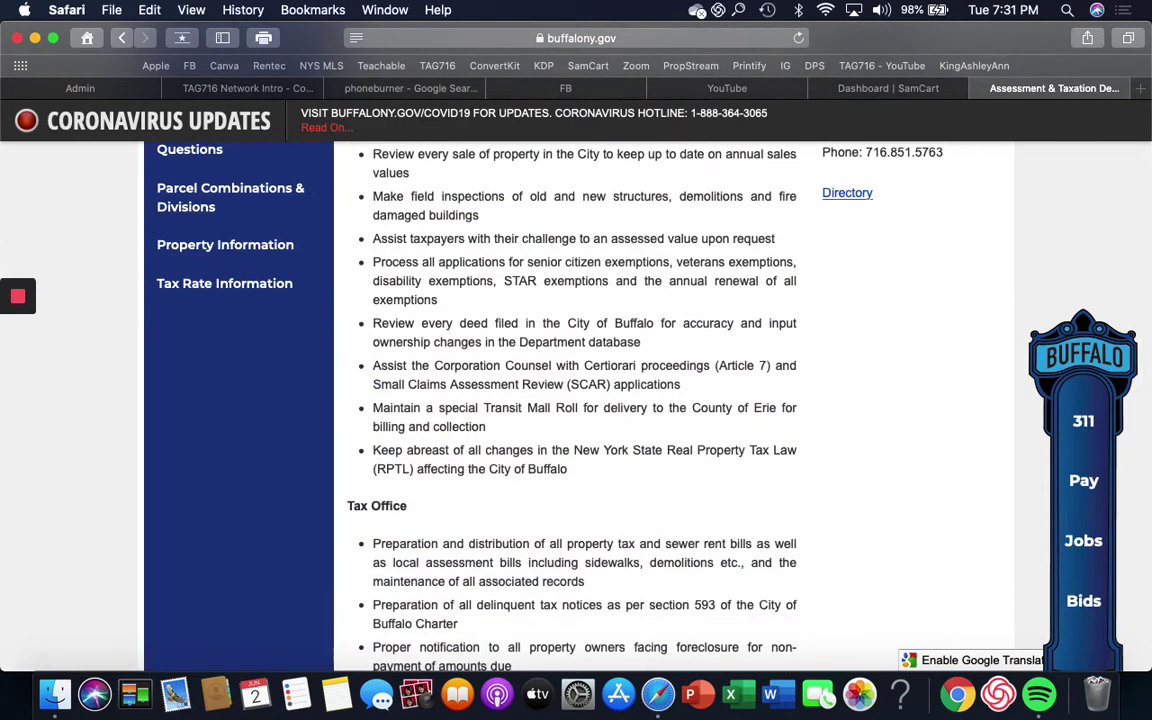
scroll(576, 400, up, 9)
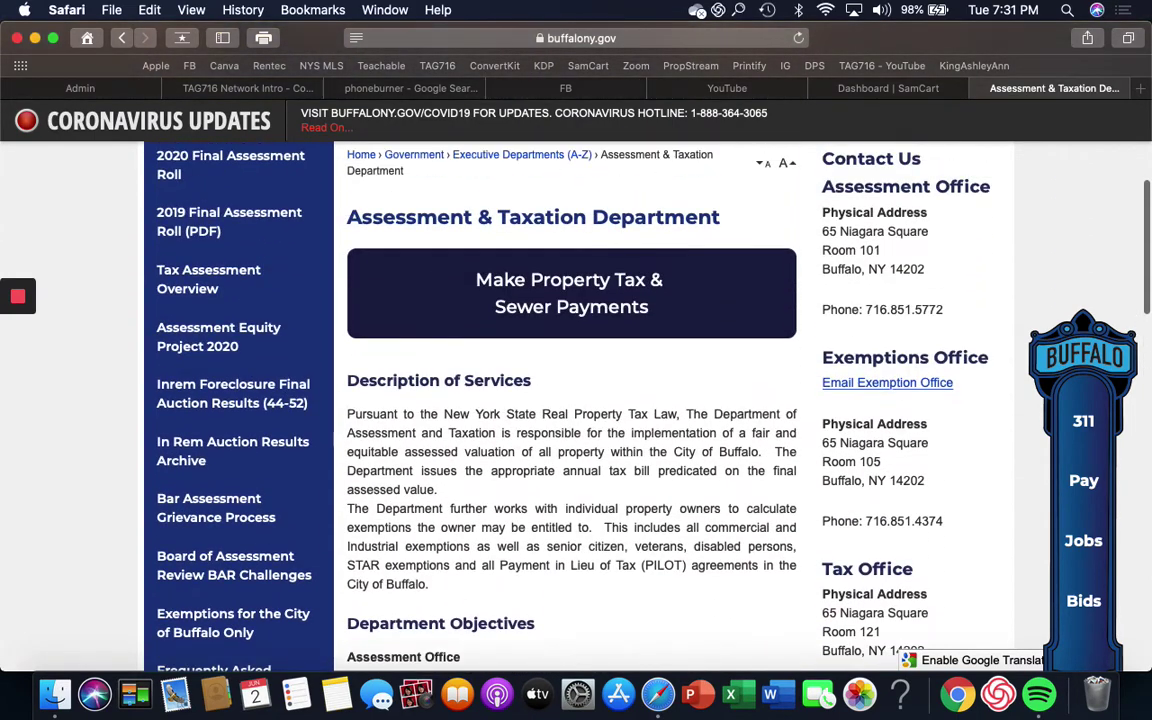
scroll(232, 450, up, 3)
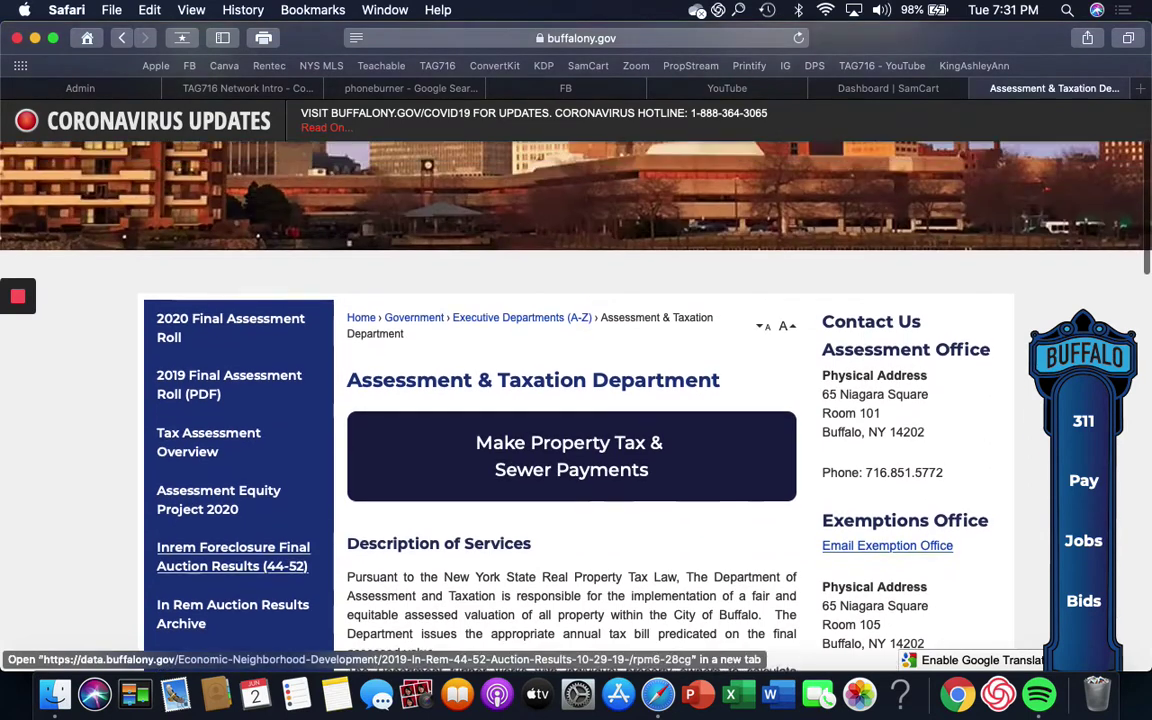
scroll(232, 556, up, 3)
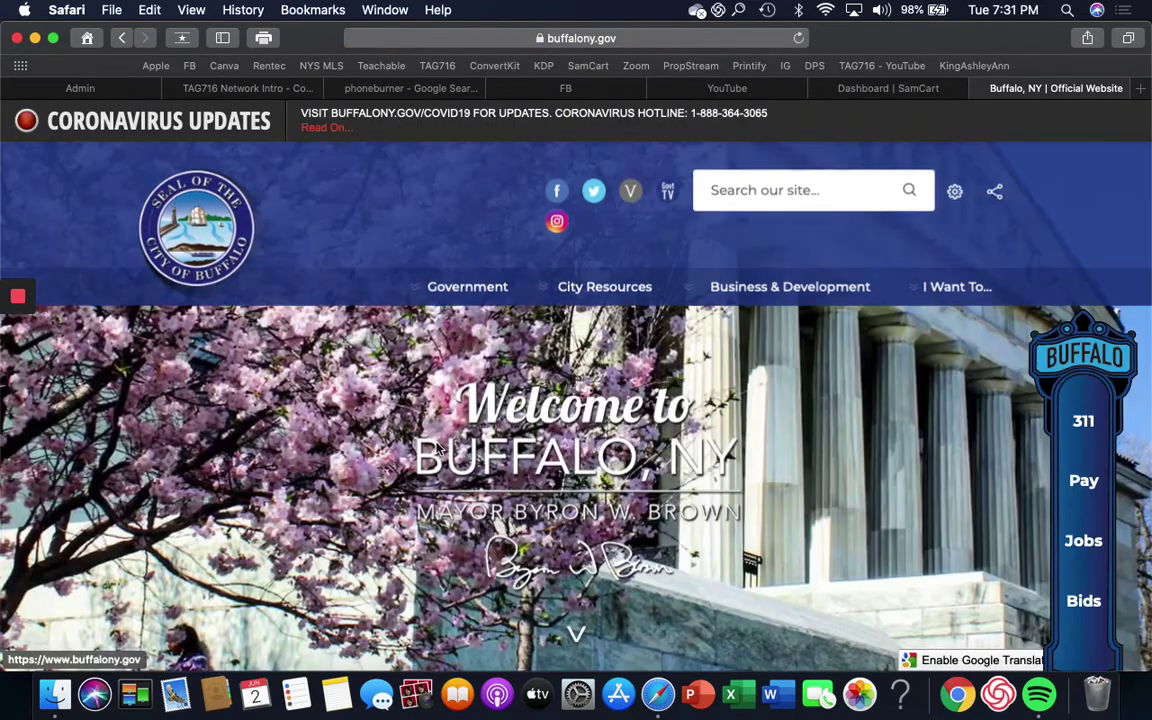
Step: Follow the homepage's Property Info quick link to the OARS Quick Search form
scroll(437, 447, down, 5)
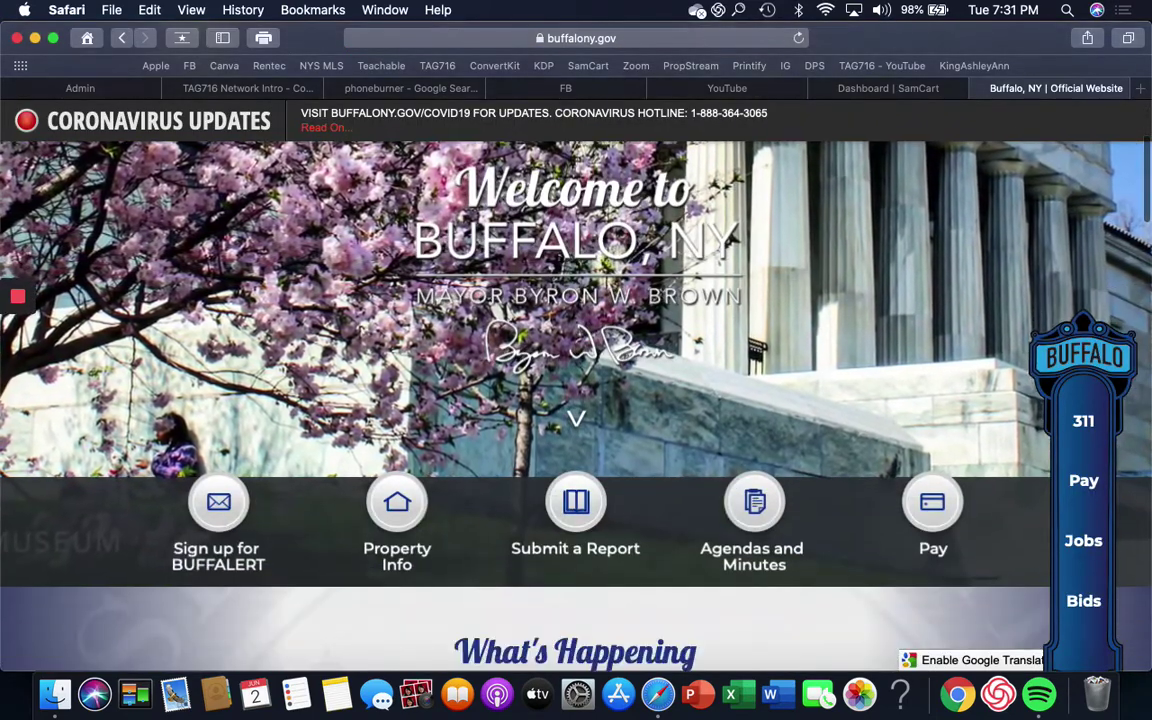
click(398, 512)
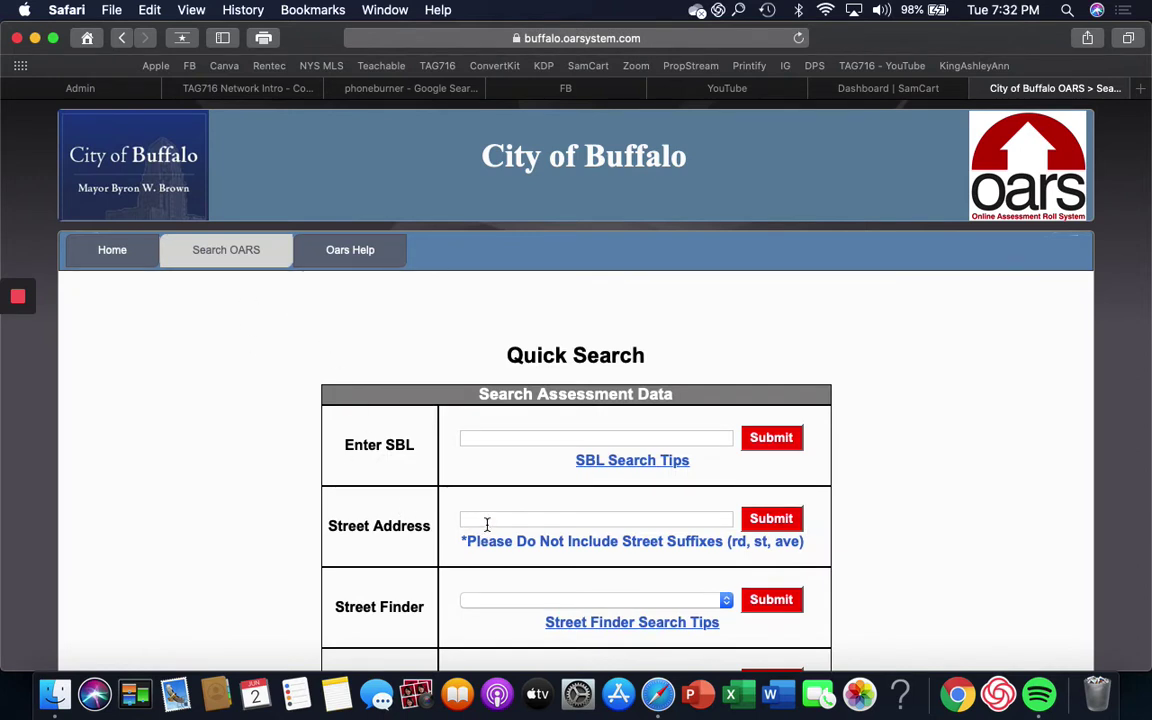
Step: Choose ALMA from the Buffalo street list and search the OARS property records
click(495, 600)
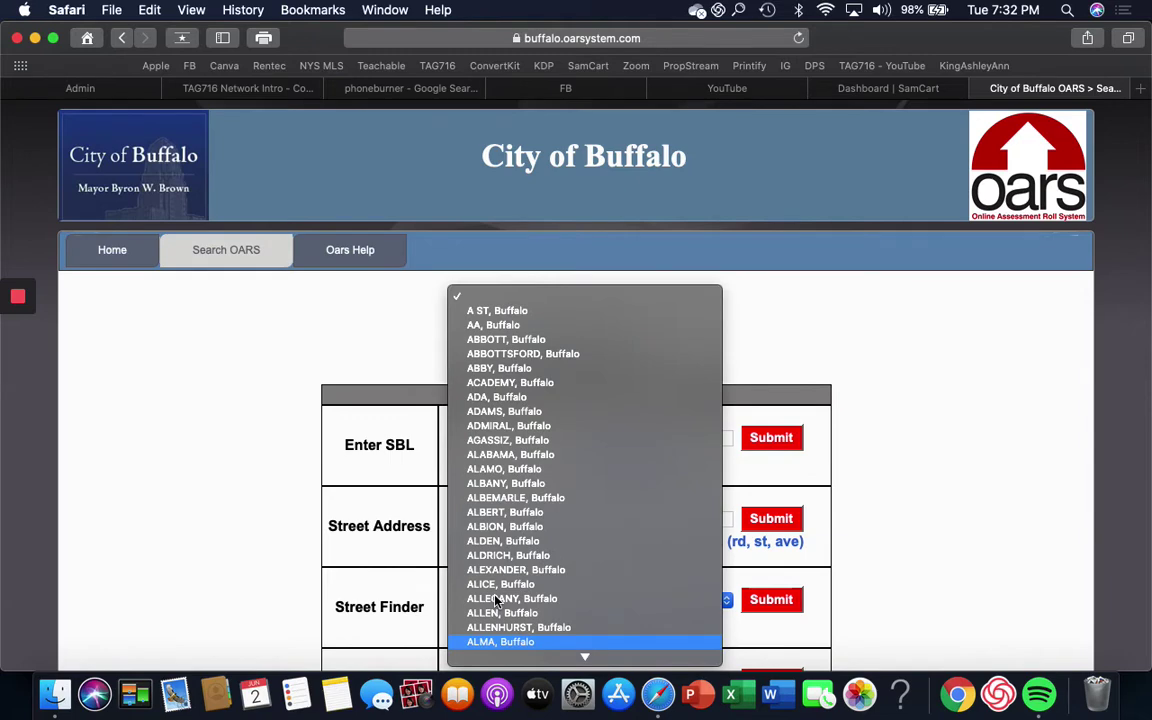
click(495, 600)
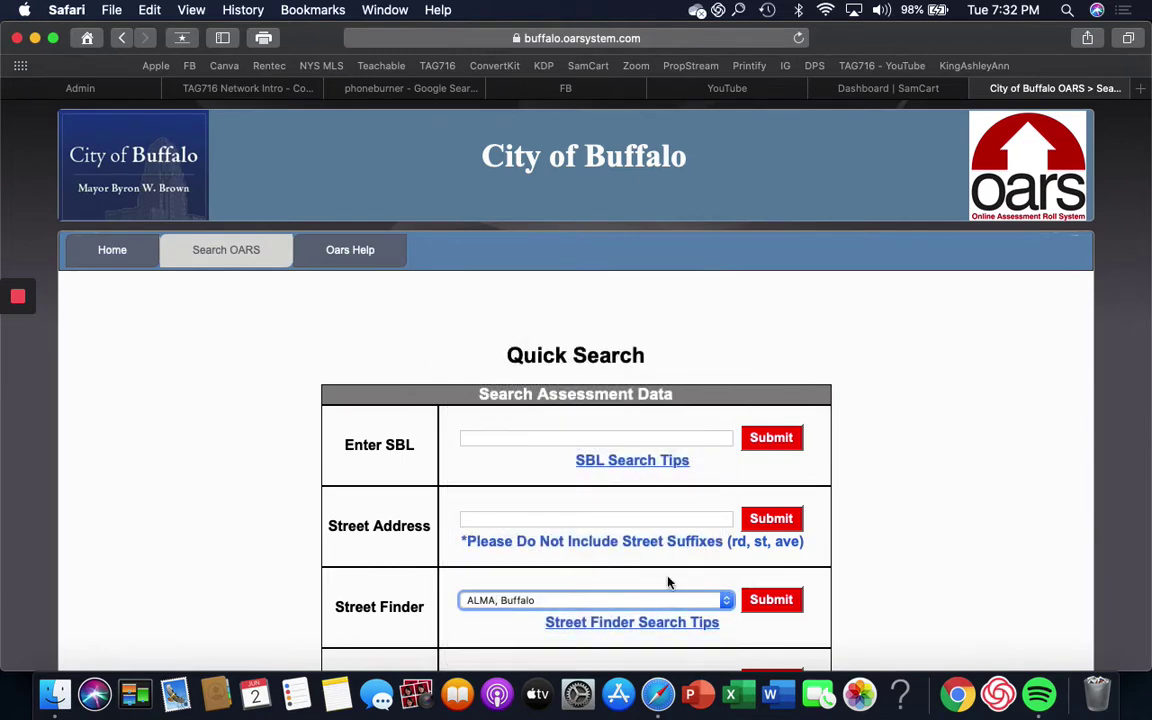
click(784, 609)
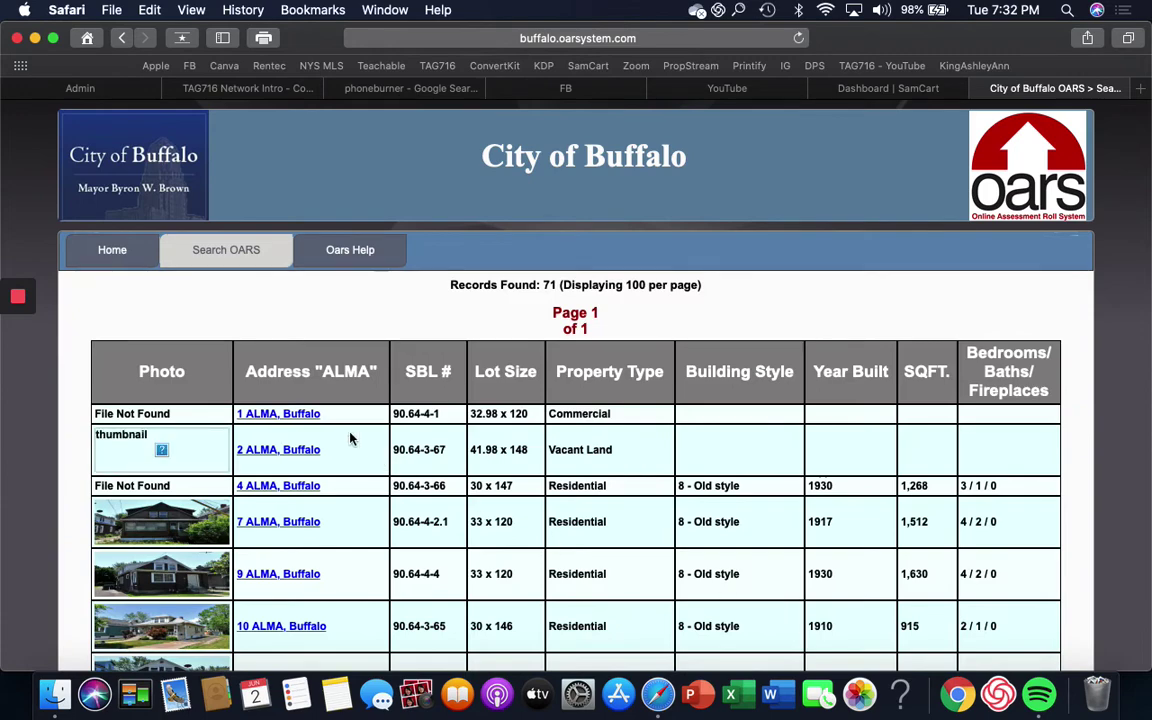
Step: Scroll the ALMA results to find the 1930 residential lot measuring 60 x 136.5
scroll(352, 437, down, 2)
scroll(314, 388, down, 10)
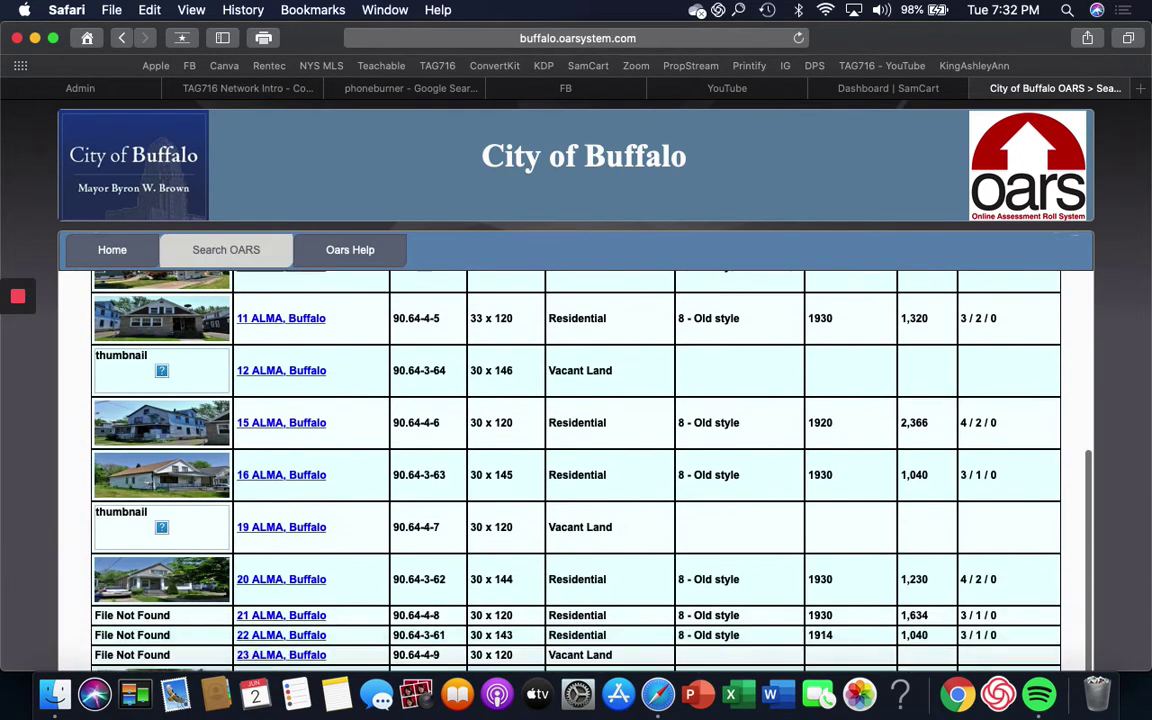
scroll(576, 470, down, 10)
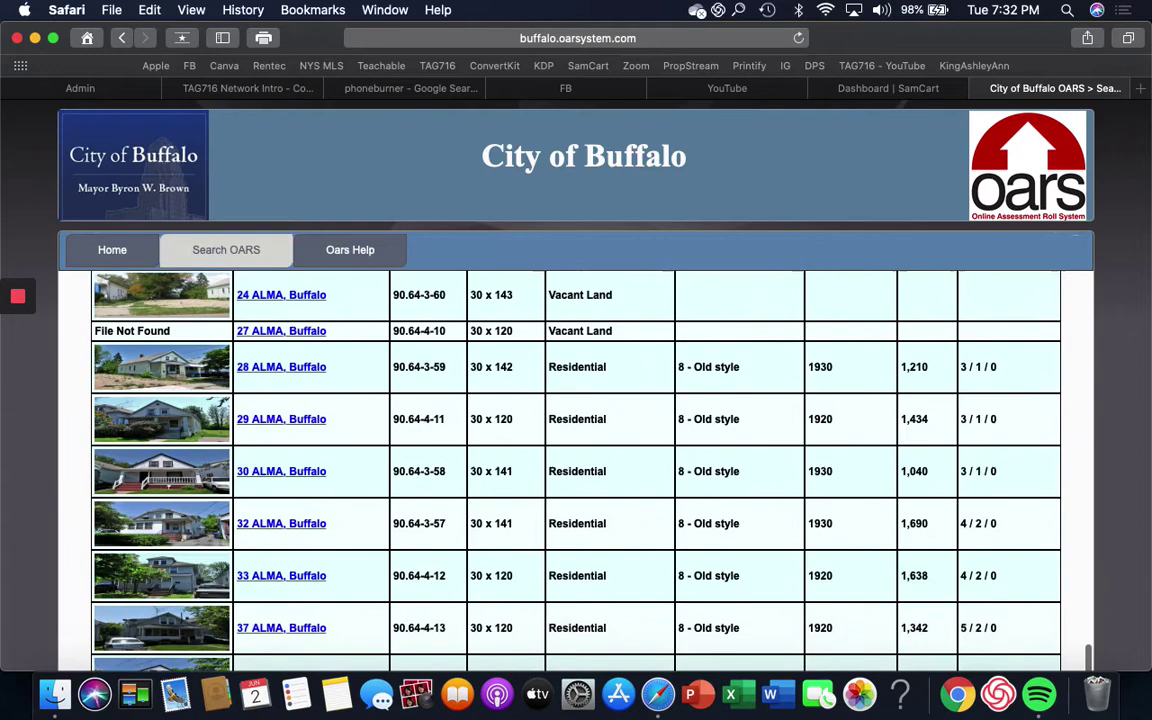
scroll(576, 470, down, 8)
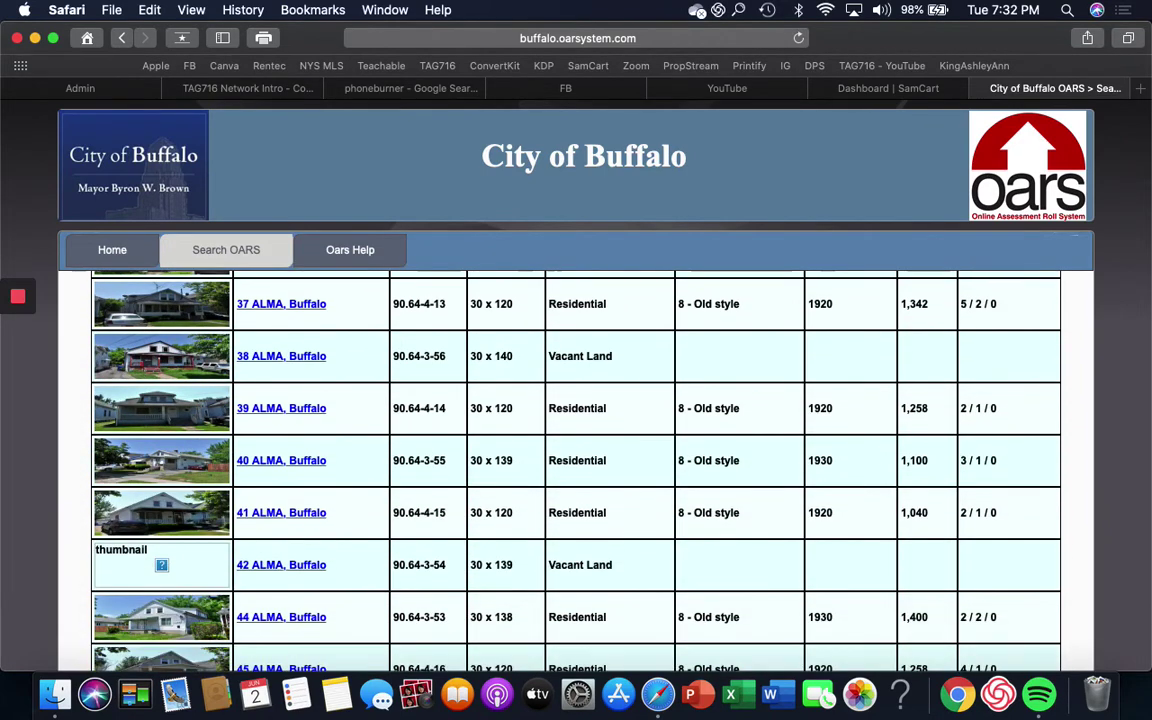
scroll(576, 470, down, 8)
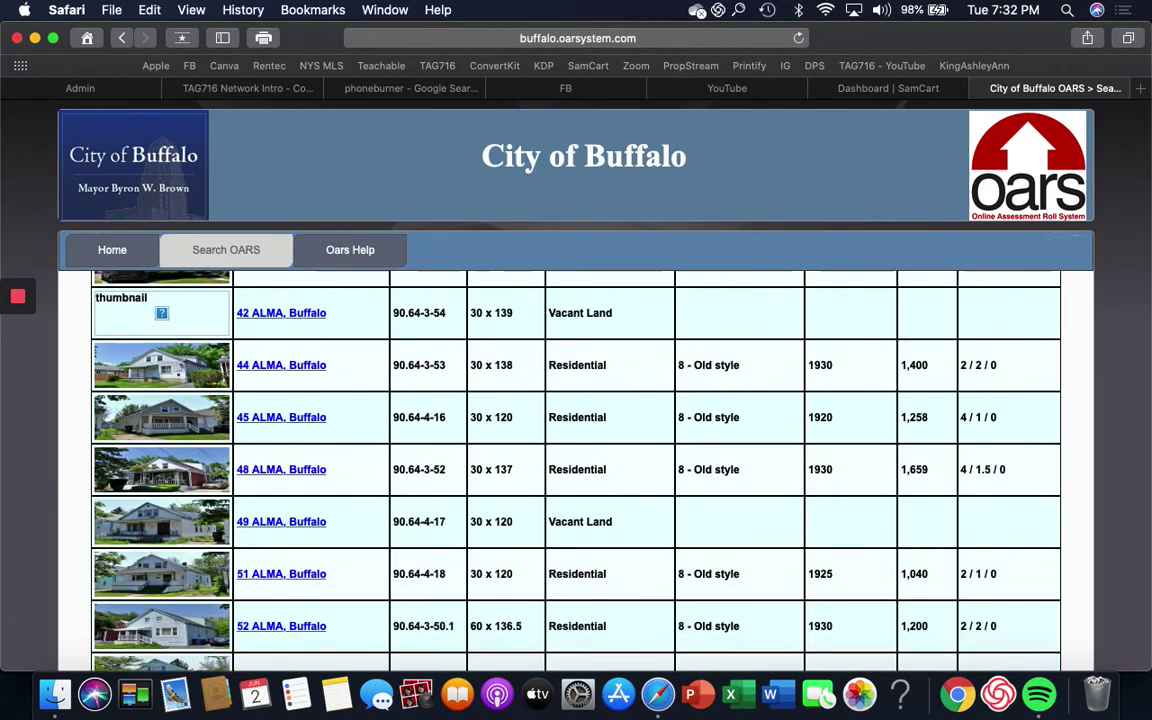
scroll(576, 470, down, 3)
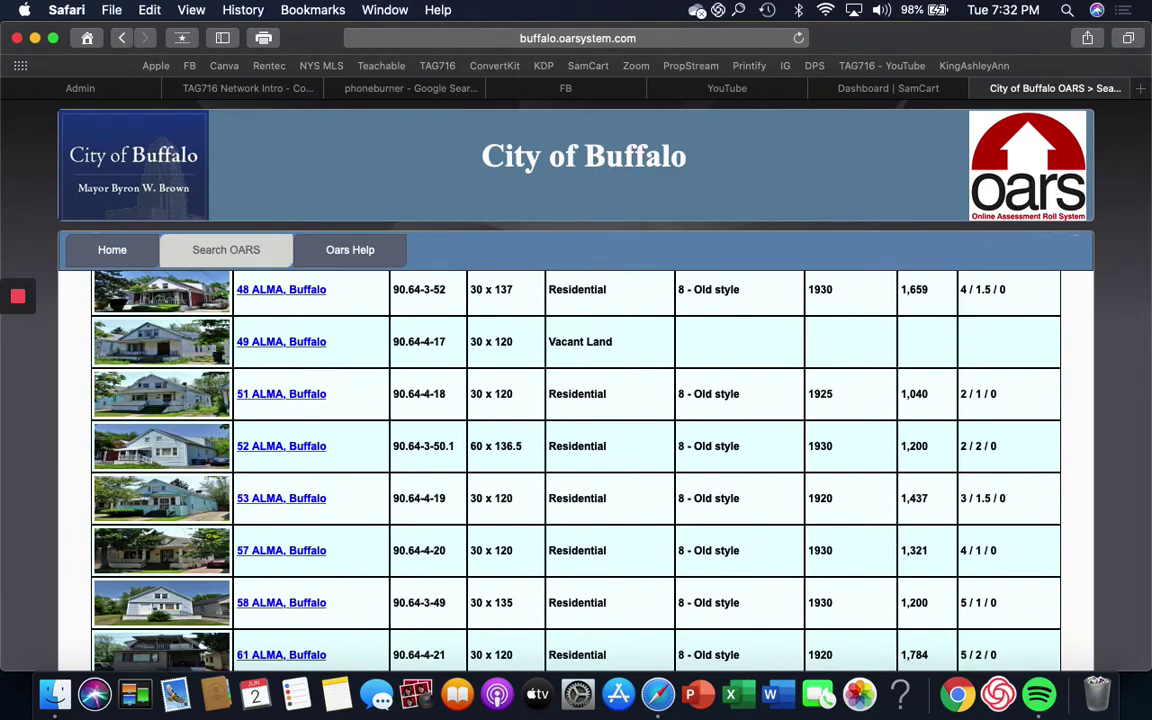
scroll(576, 470, down, 4)
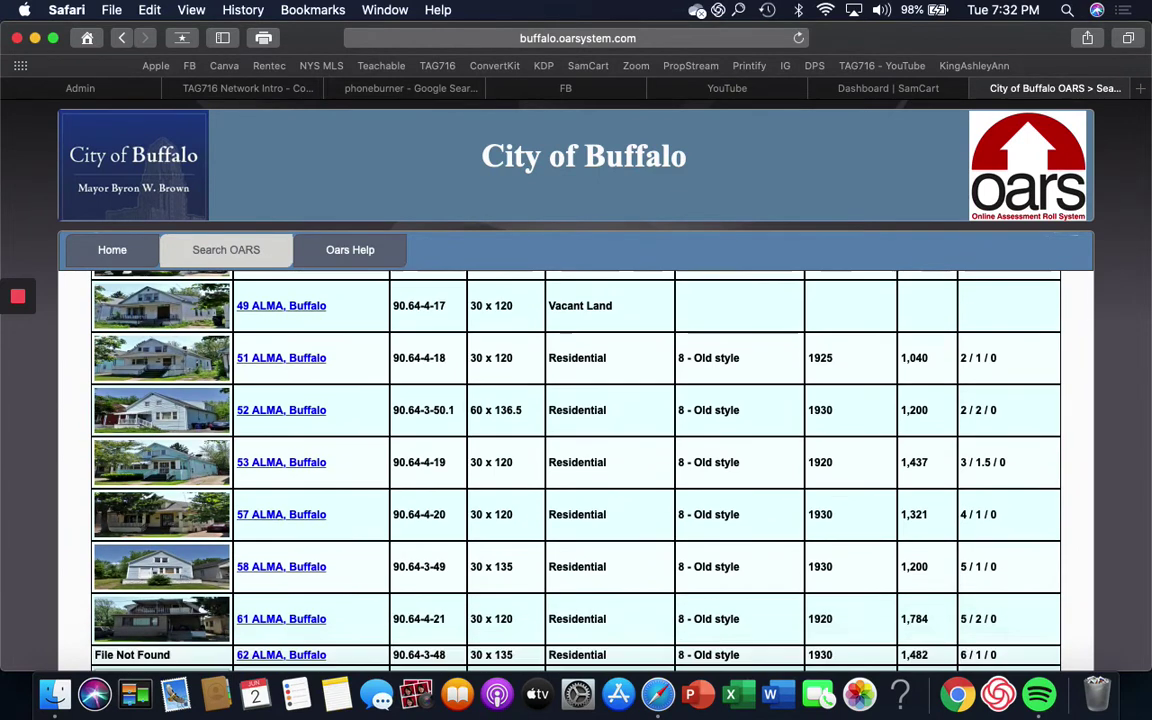
scroll(576, 470, down, 8)
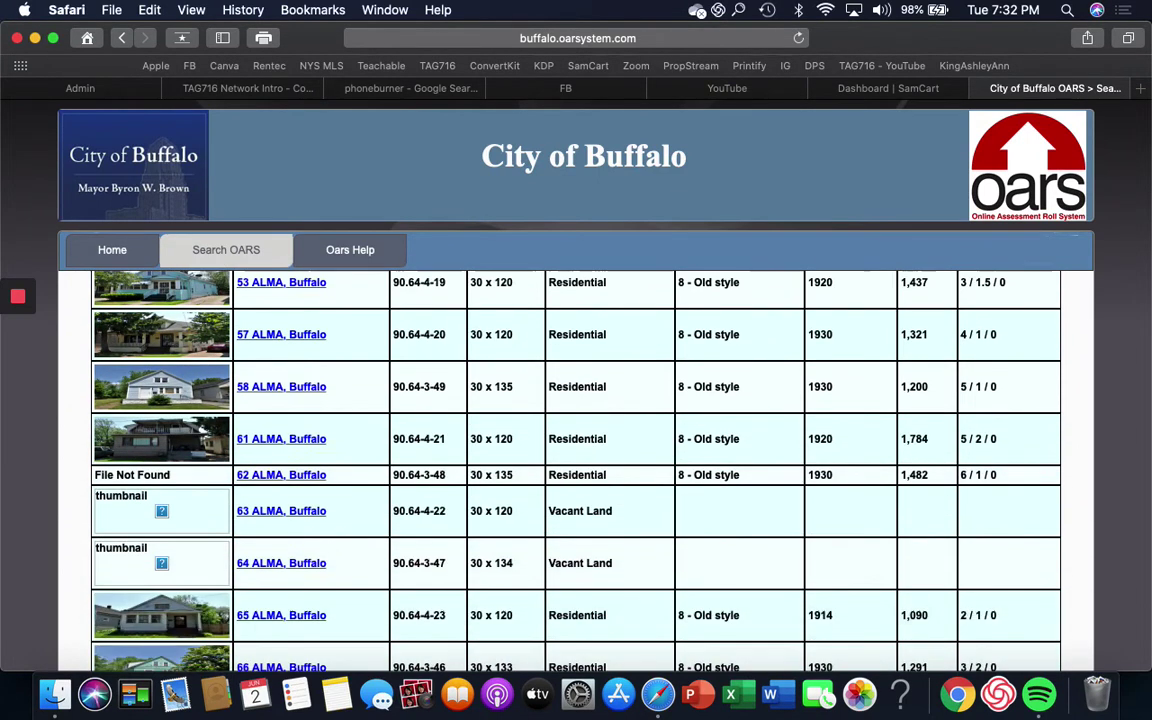
scroll(576, 470, down, 7)
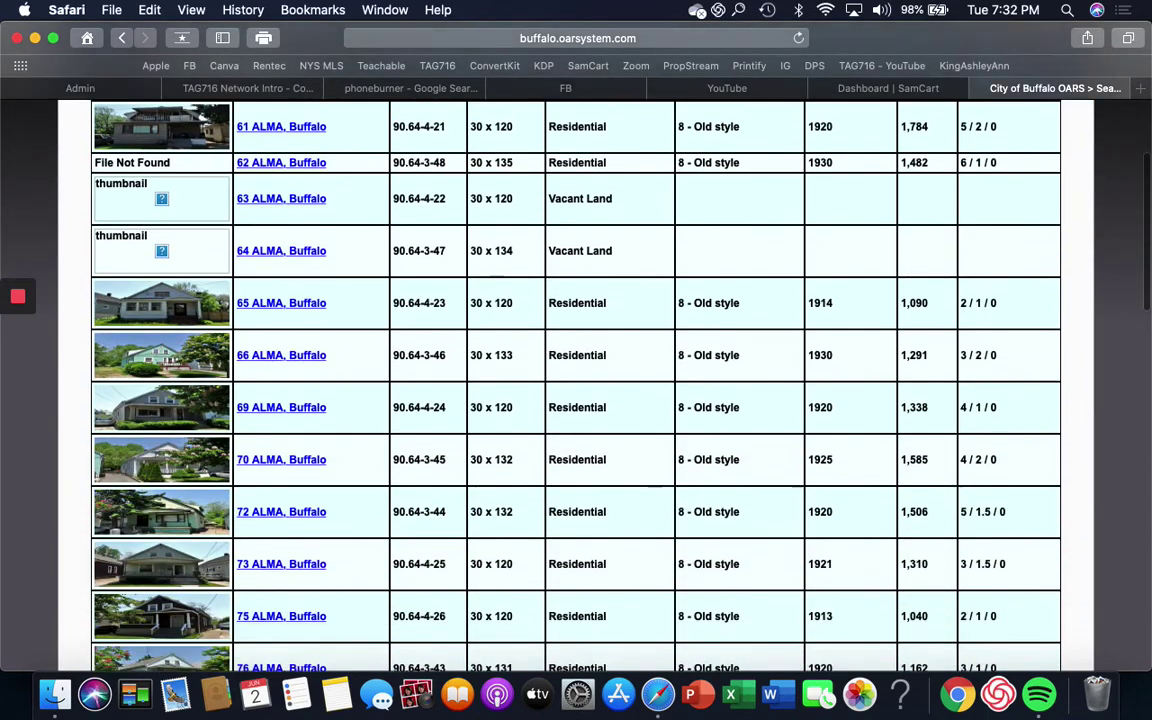
scroll(576, 380, down, 2)
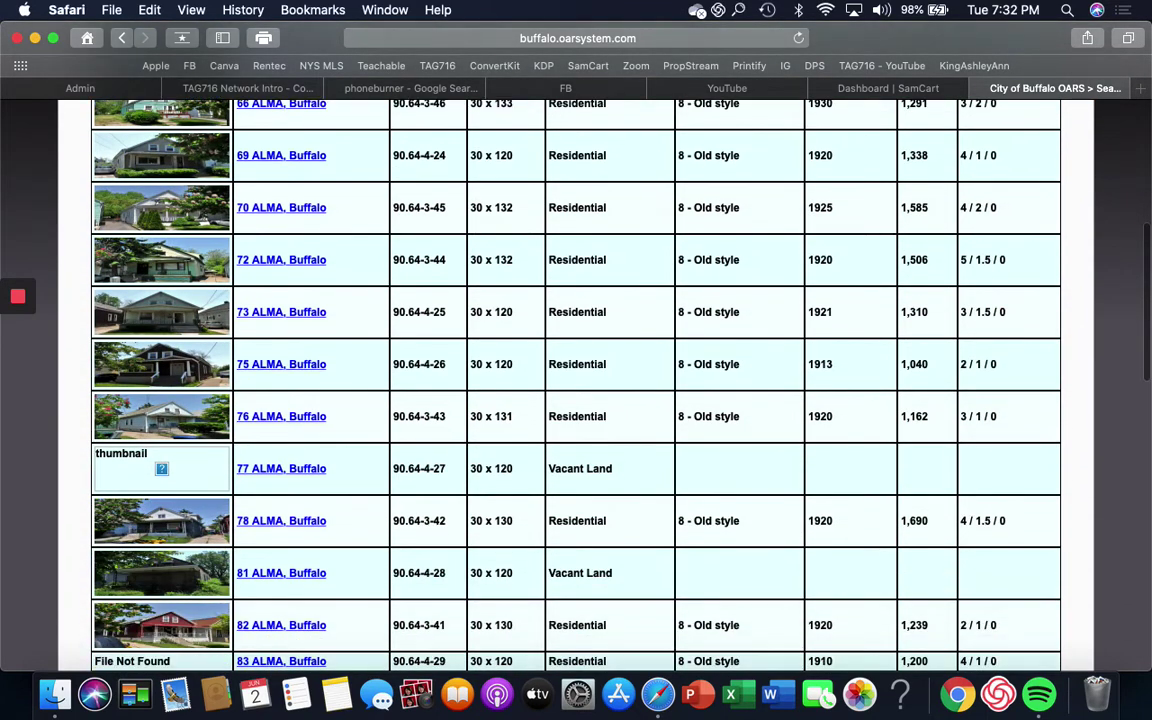
scroll(576, 380, up, 15)
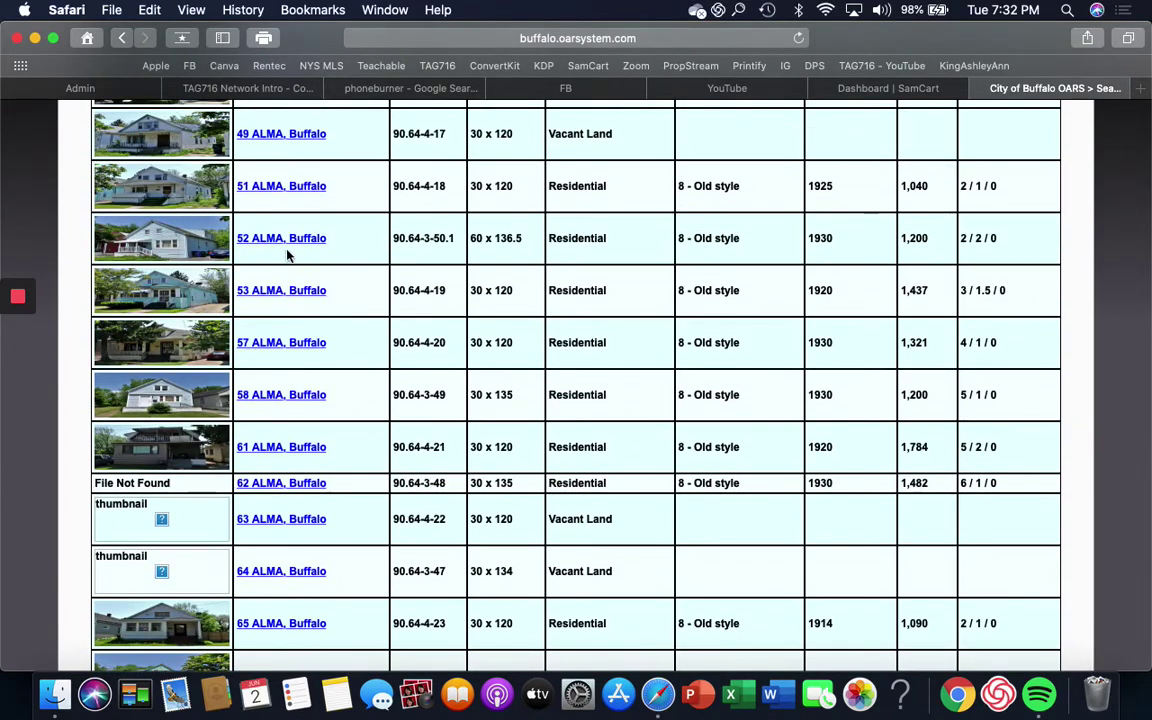
Step: Open the ALMA property's record and scroll down to its Owner Information table
click(287, 240)
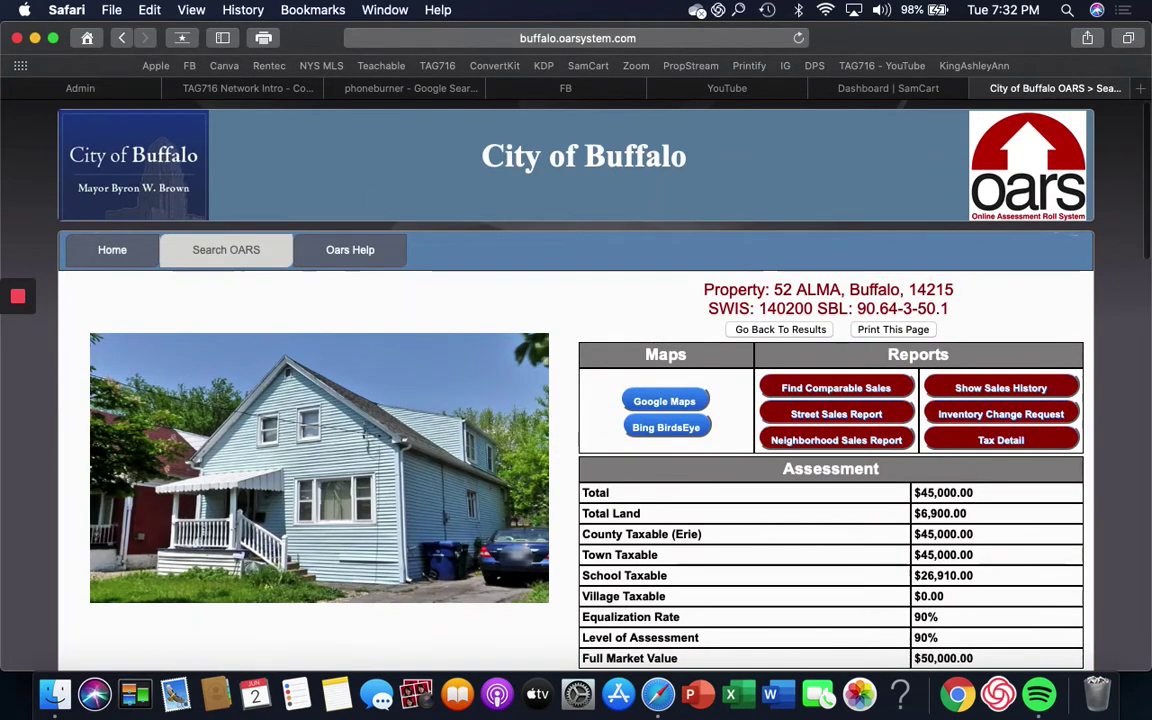
scroll(568, 432, down, 2)
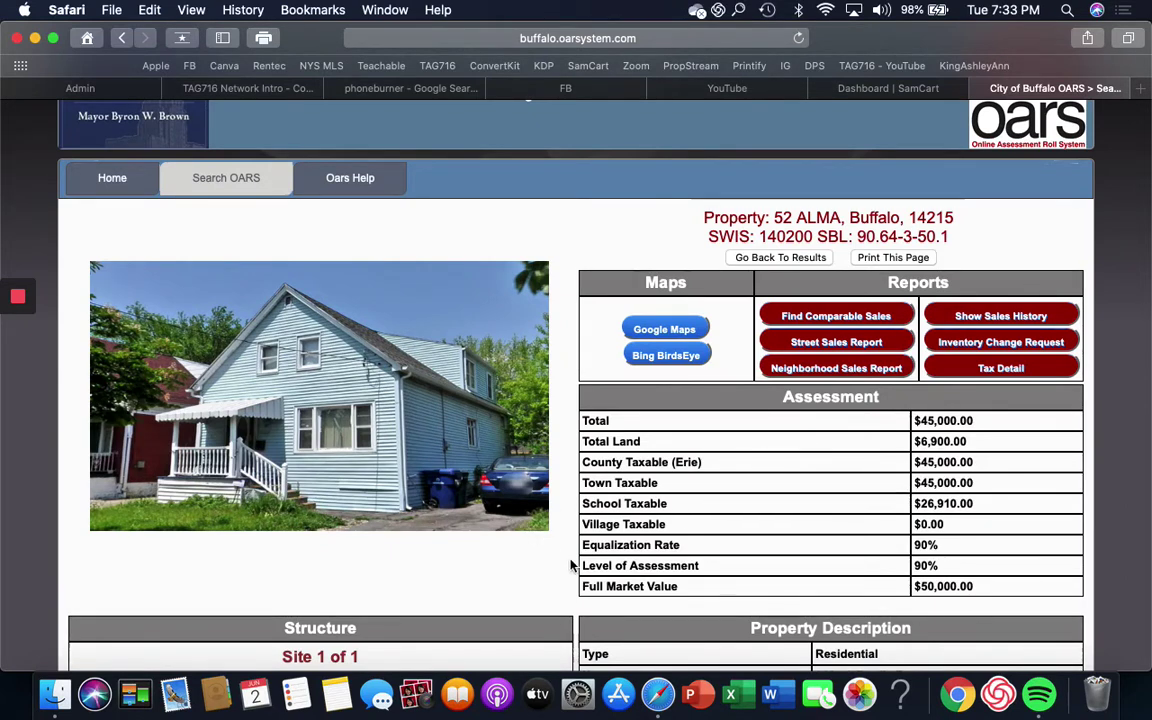
scroll(570, 566, down, 4)
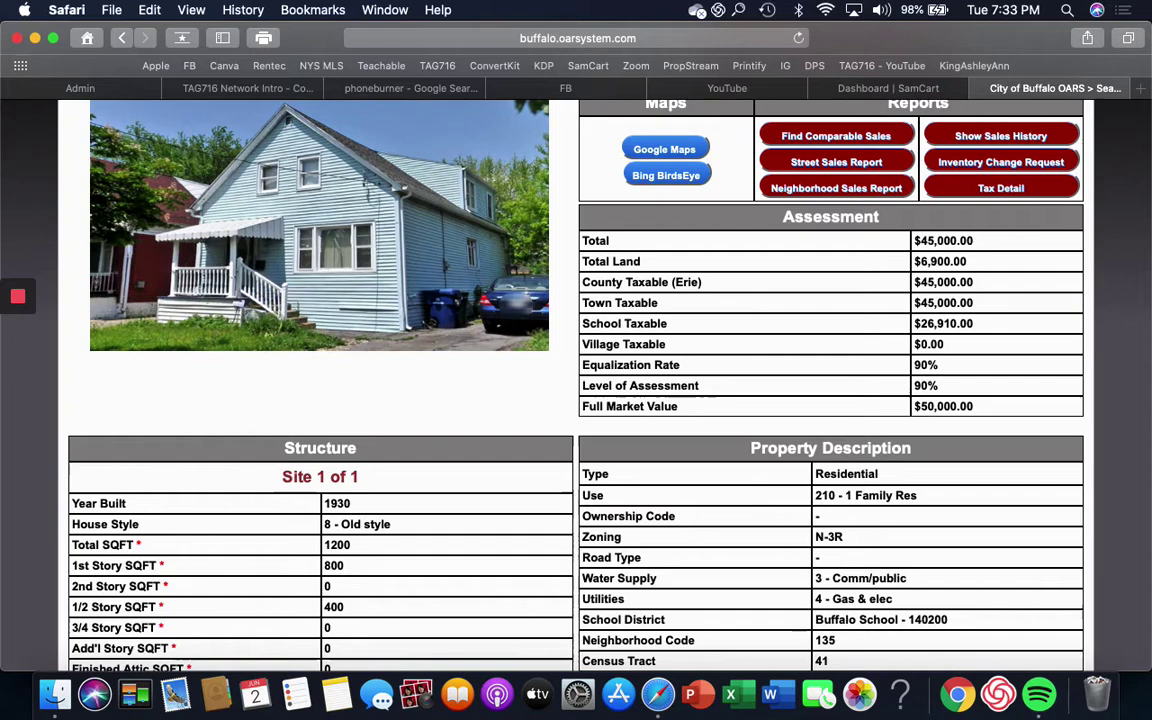
scroll(905, 395, down, 5)
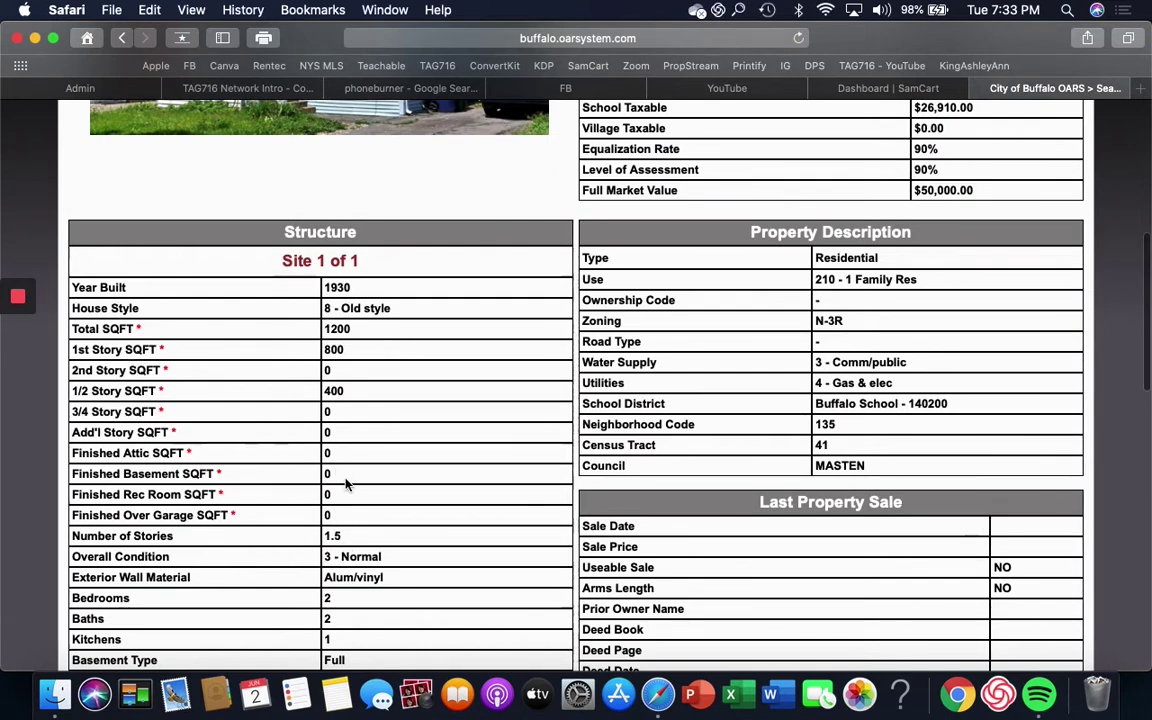
scroll(349, 502, down, 3)
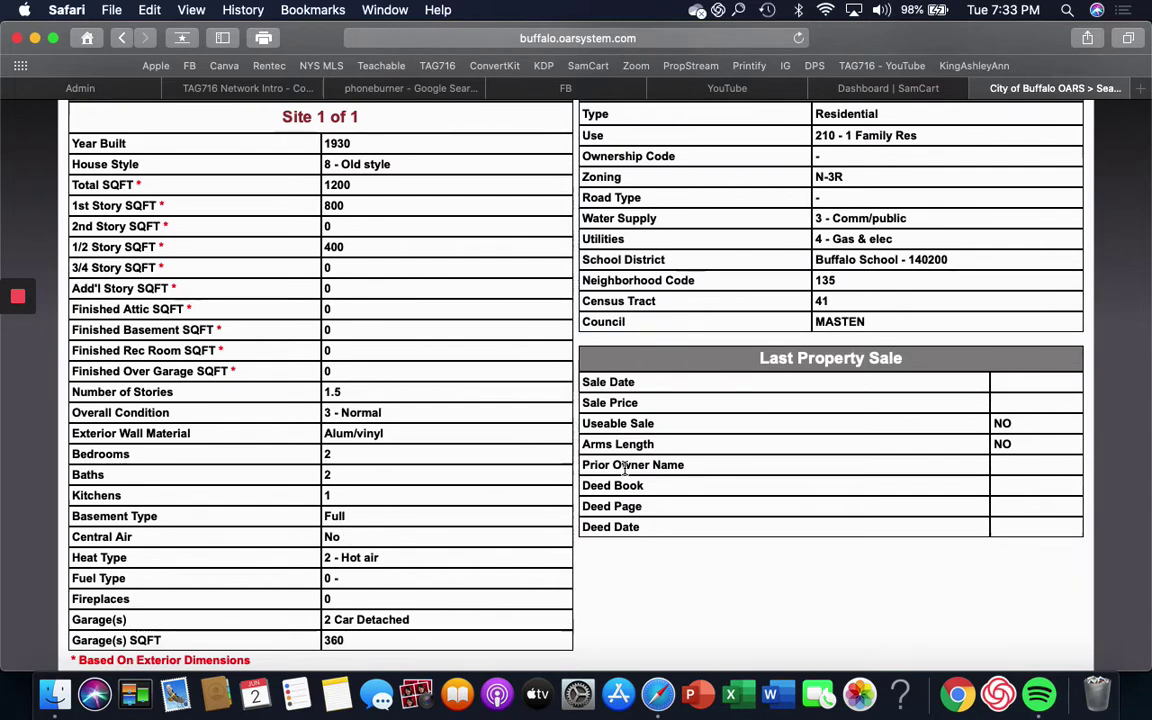
scroll(624, 468, down, 3)
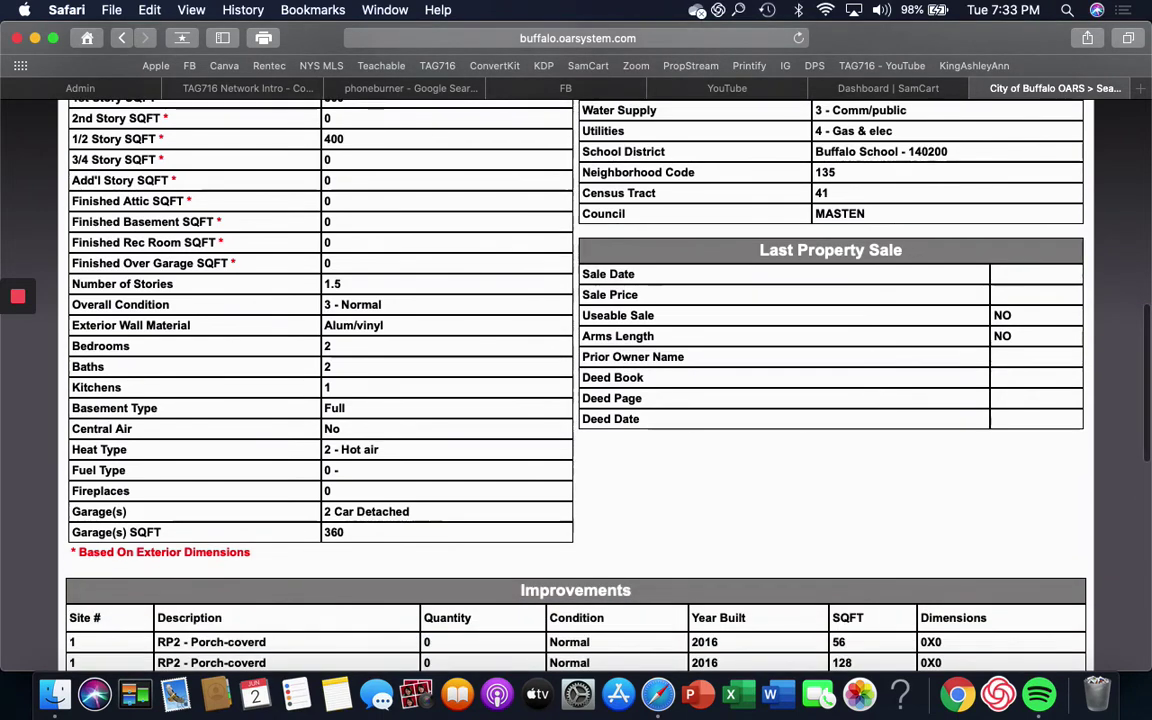
Step: Review the record, then return to the top showing $45,000 assessment and $50,000 market value
scroll(624, 468, up, 1)
scroll(576, 380, up, 5)
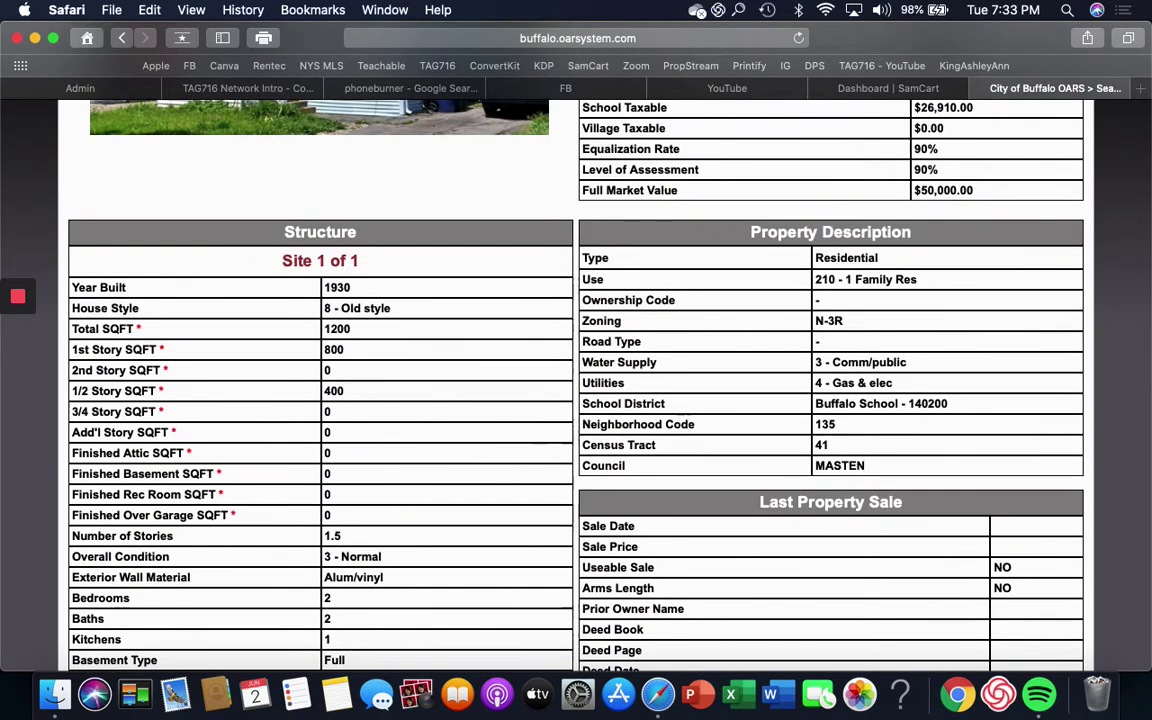
scroll(576, 380, down, 5)
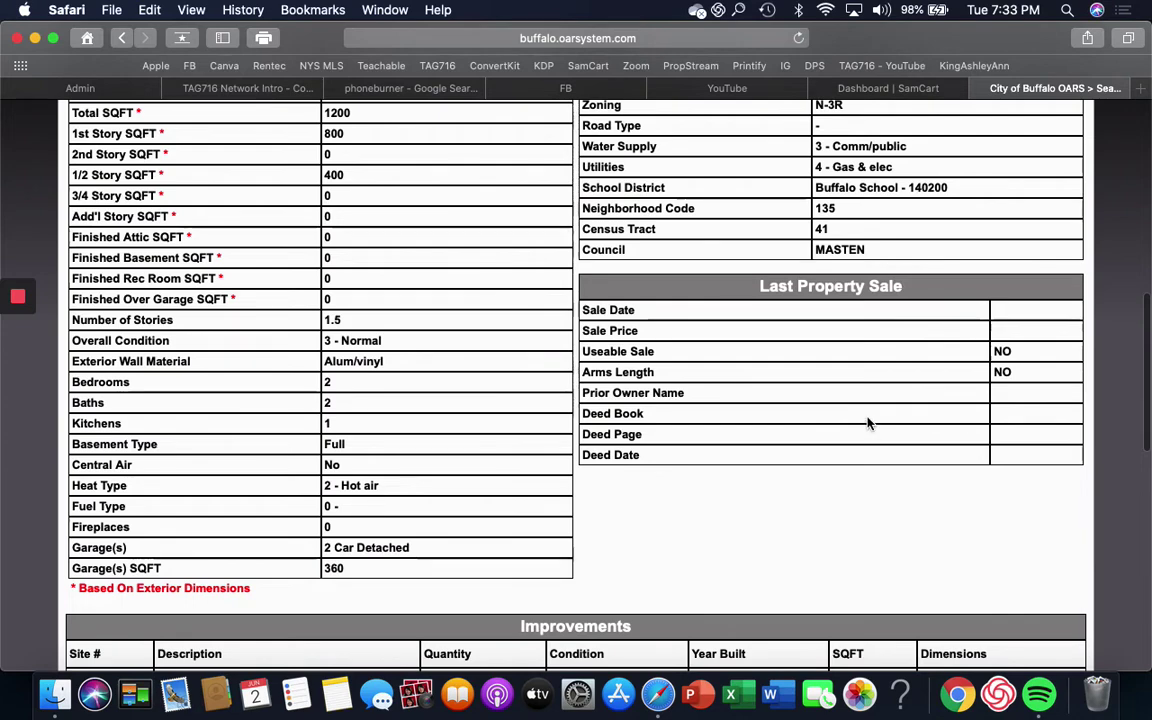
scroll(869, 424, down, 4)
scroll(576, 380, down, 5)
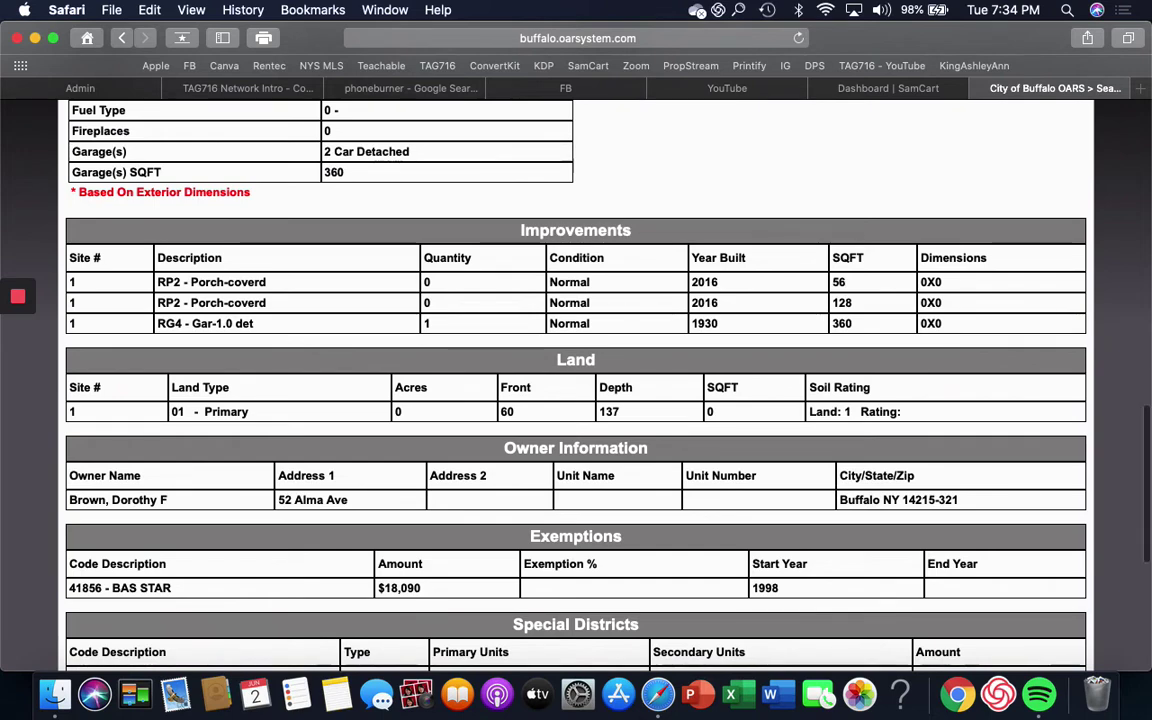
scroll(433, 598, down, 3)
scroll(576, 380, down, 5)
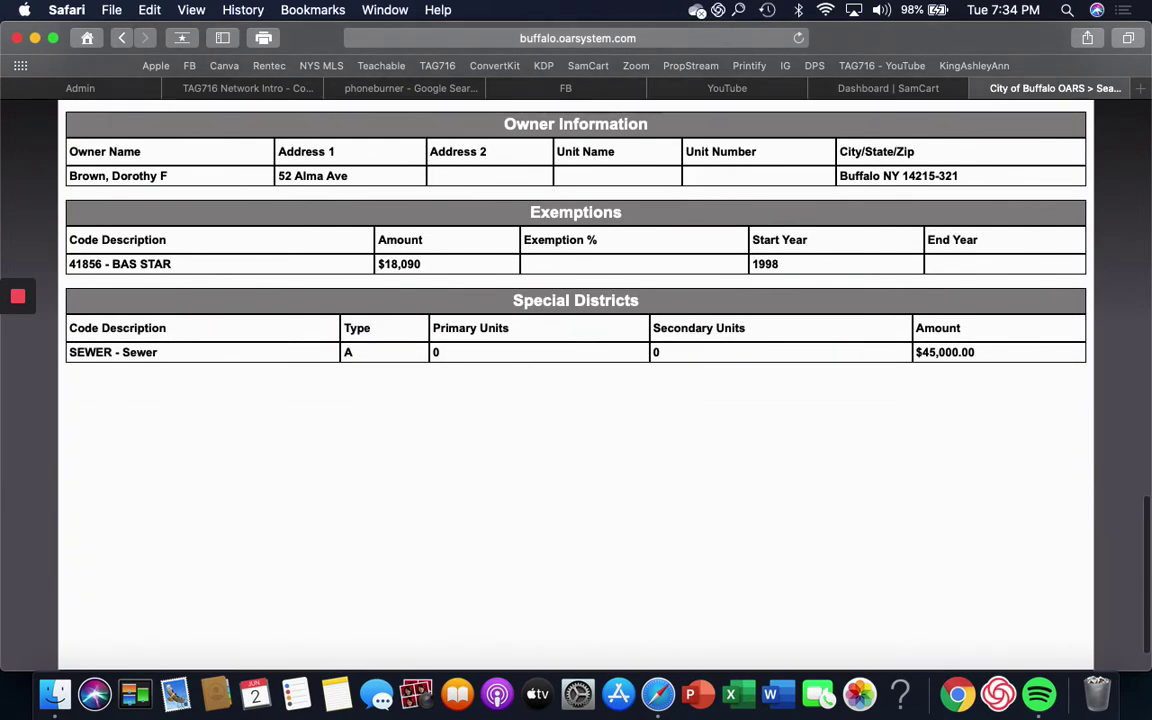
scroll(576, 380, down, 1)
scroll(576, 380, up, 4)
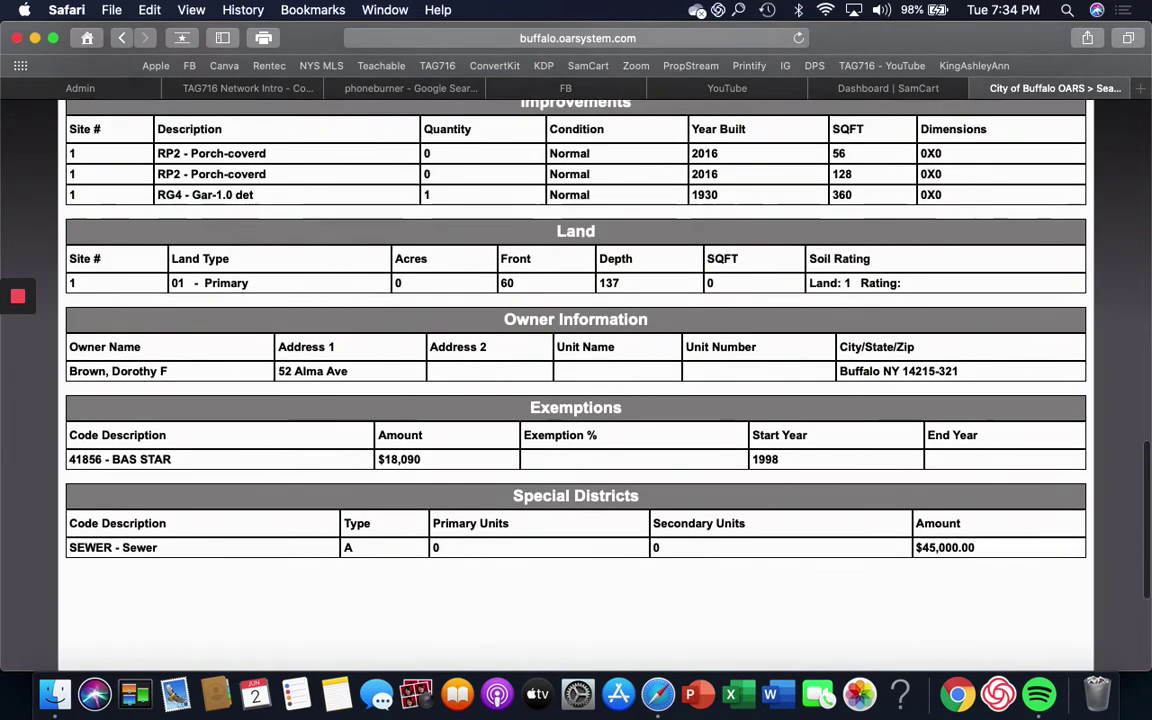
scroll(576, 380, up, 15)
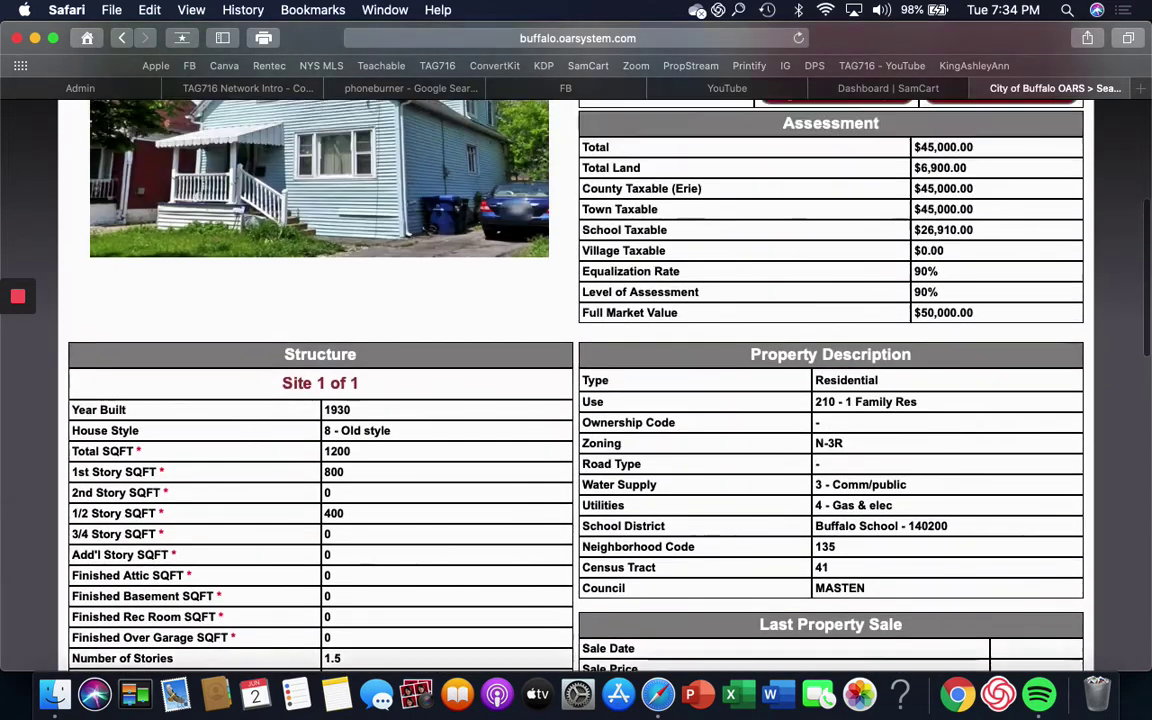
scroll(576, 380, up, 4)
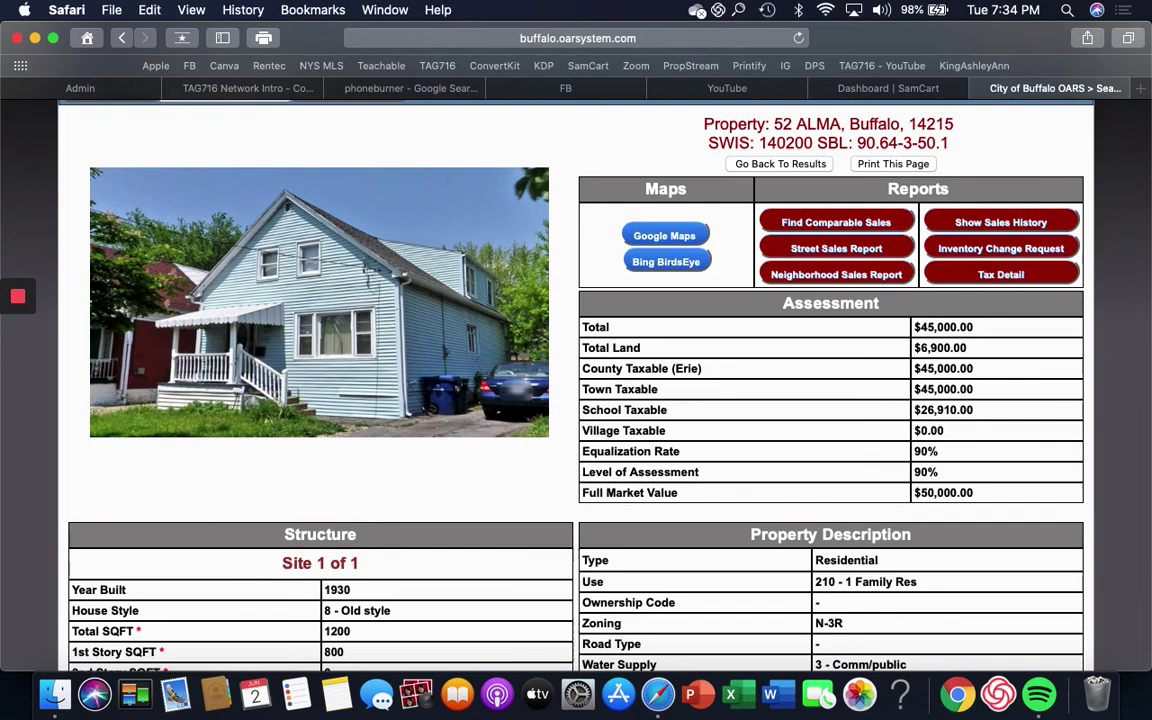
scroll(576, 380, up, 3)
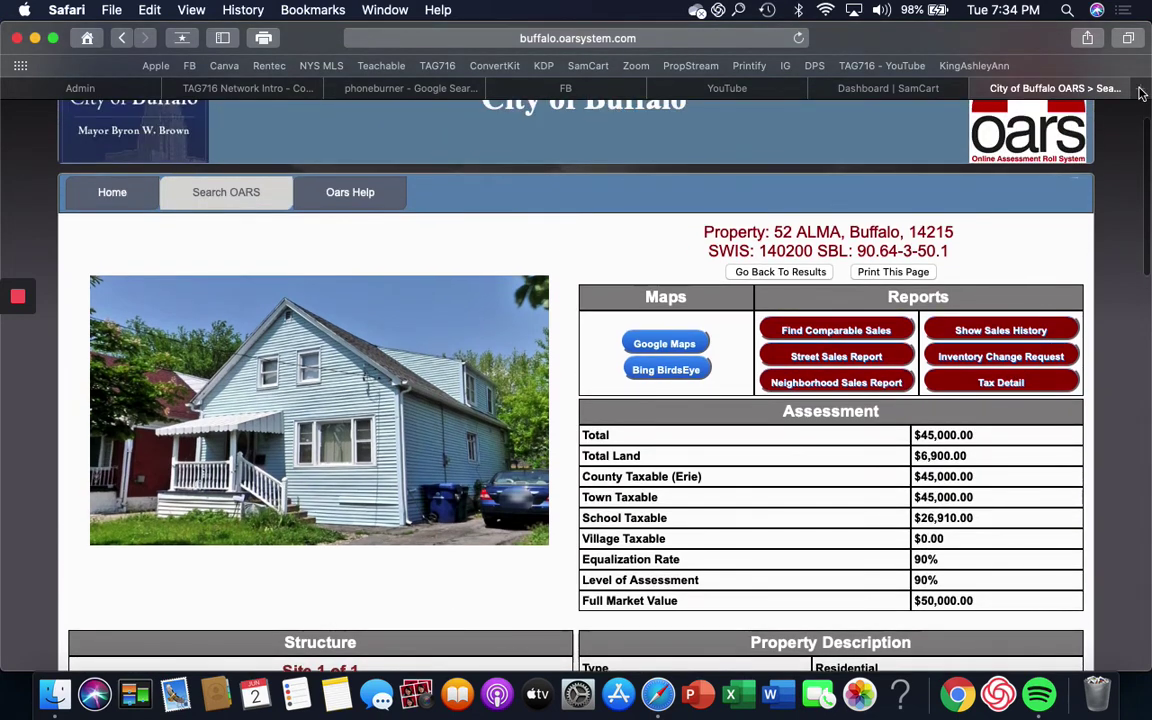
Step: Open a new tab and go to truepeoplesearch.com from the address-bar suggestion
click(1141, 90)
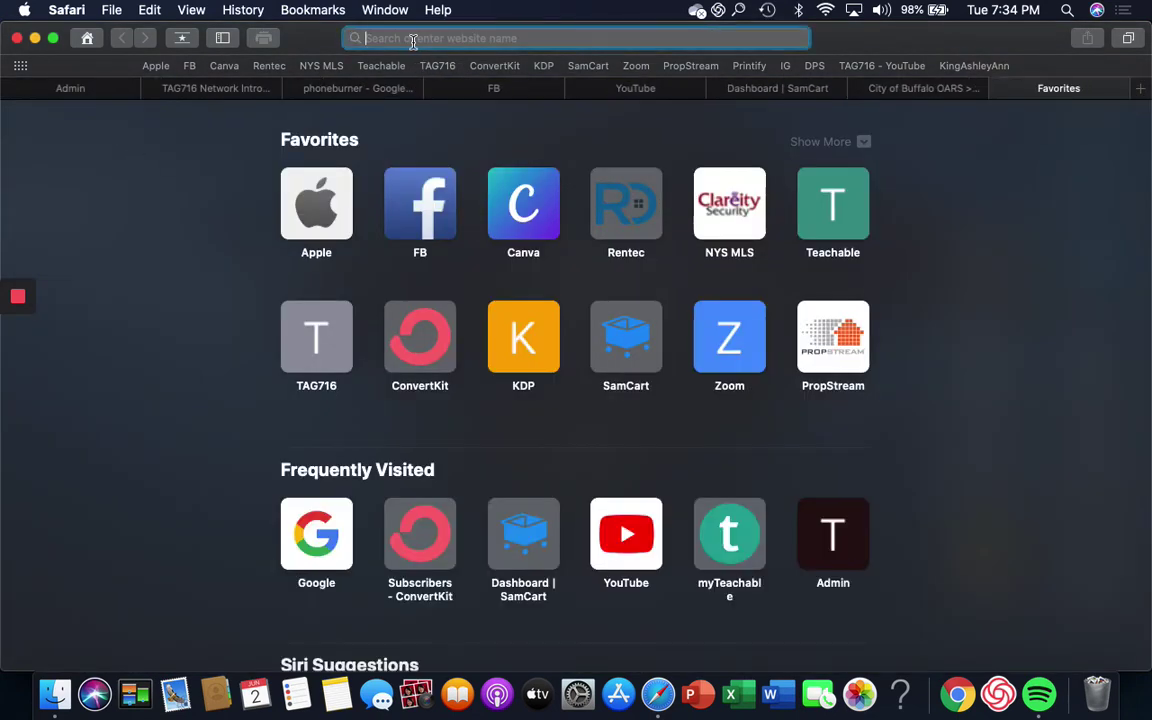
text(tur)
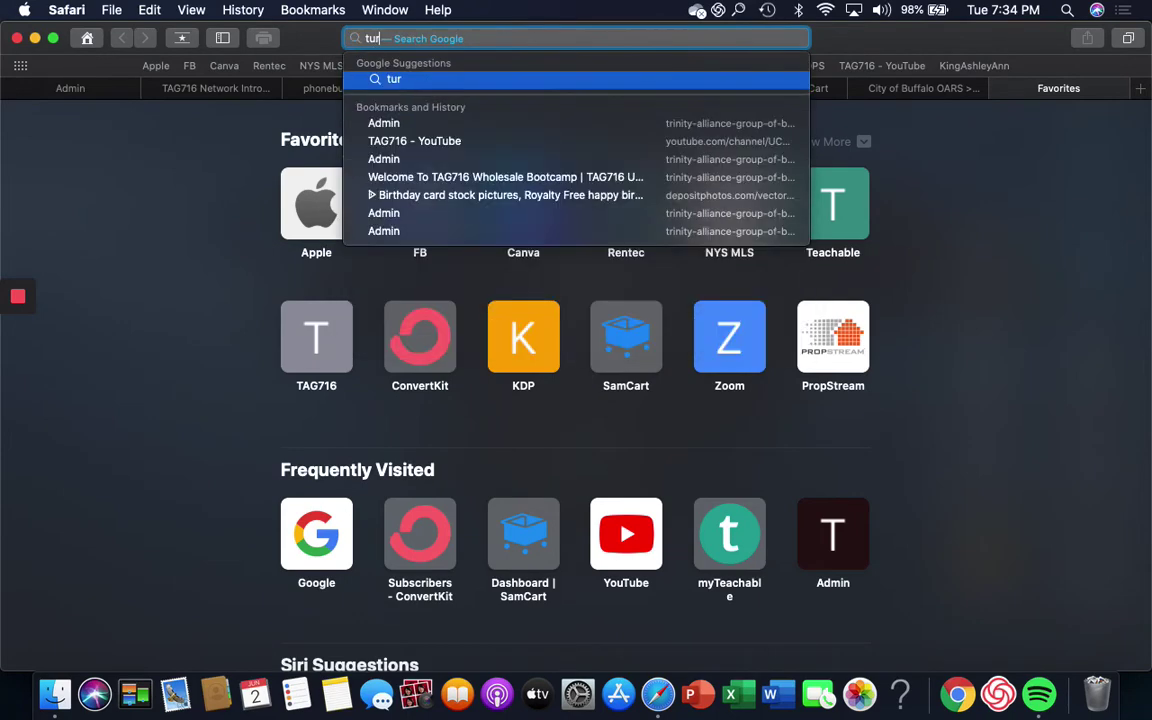
key(BackSpace)
key(BackSpace)
text(re)
key(BackSpace)
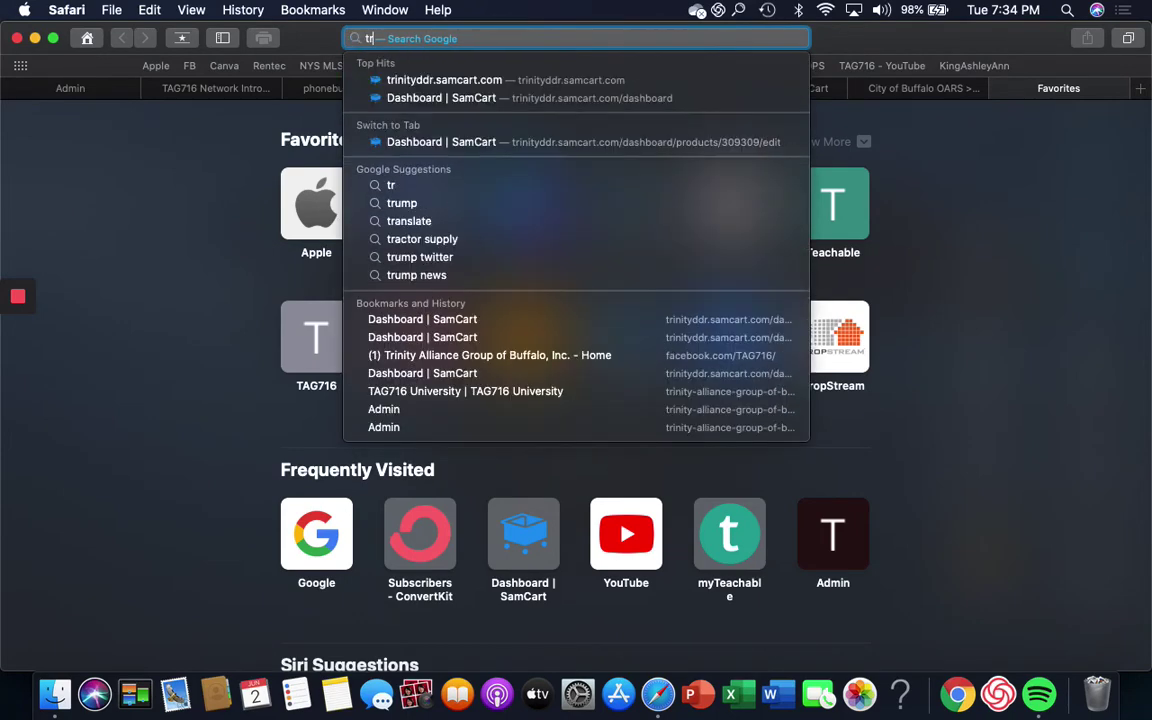
text(uepeoplesearch)
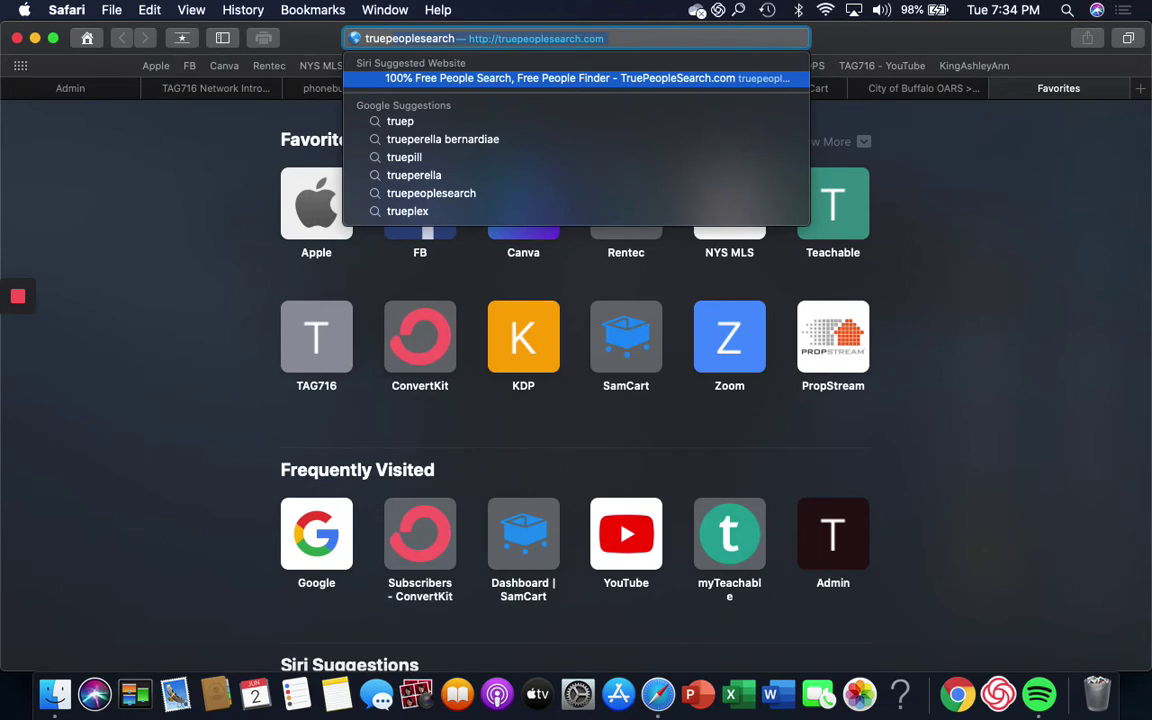
click(463, 80)
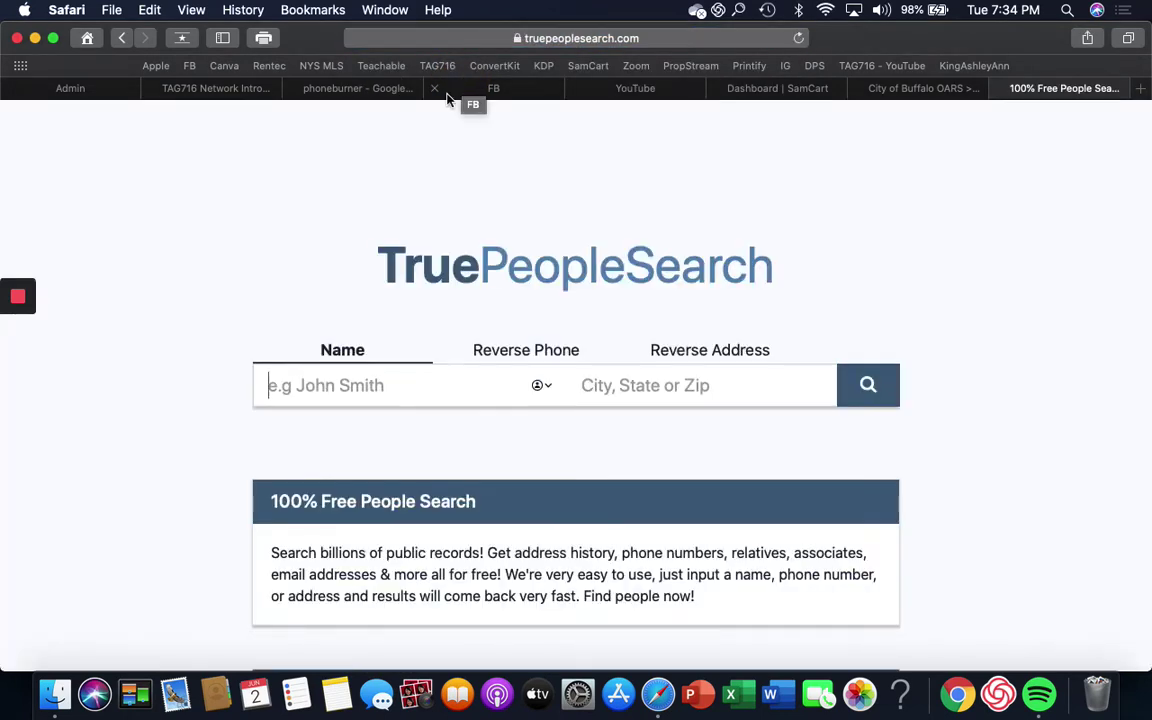
Step: Run a TruePeopleSearch reverse address lookup for the property's street address in Buffalo NY 14215
click(350, 375)
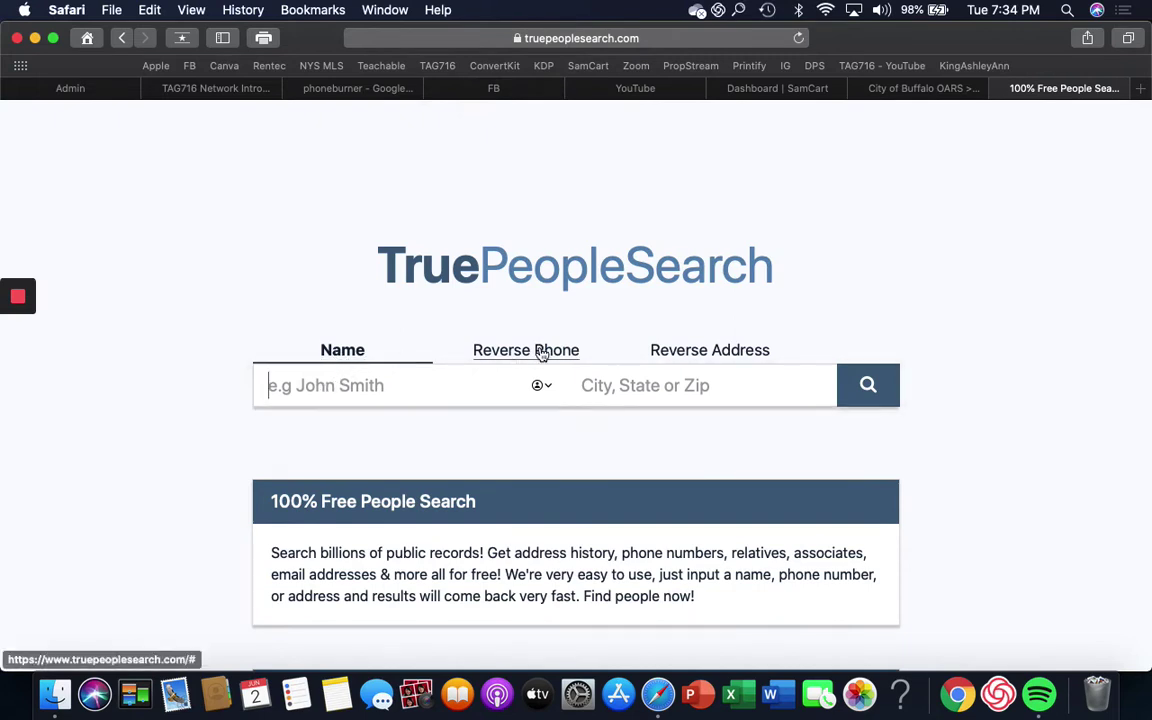
click(737, 361)
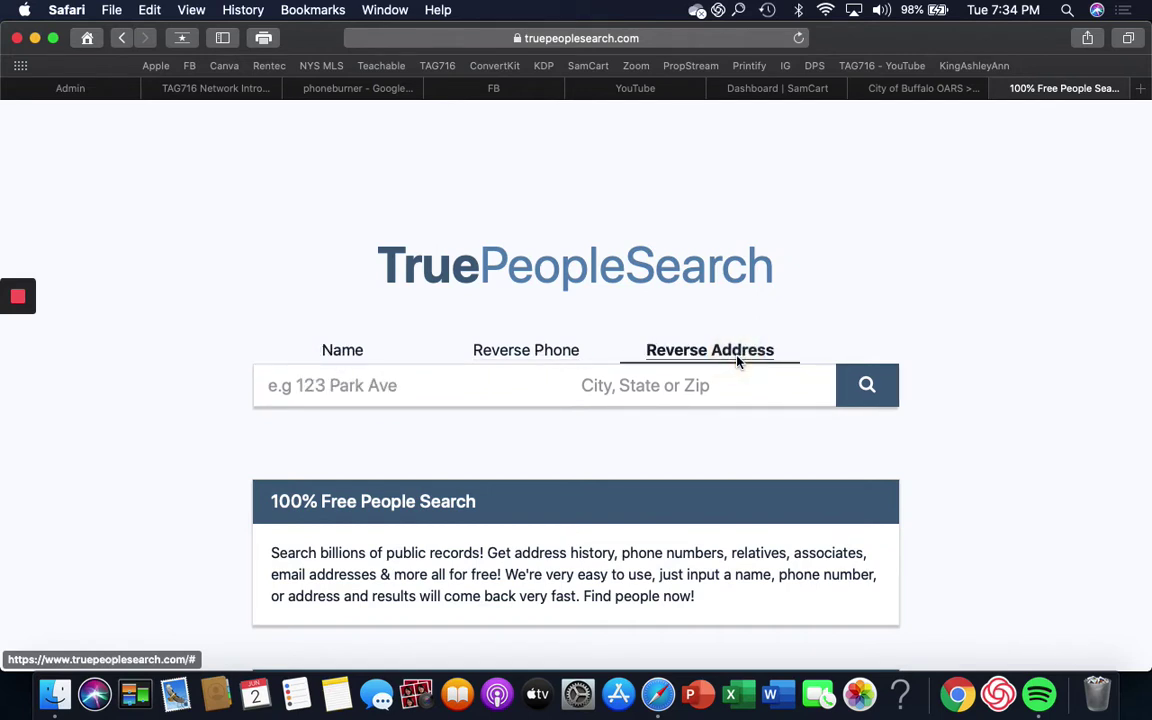
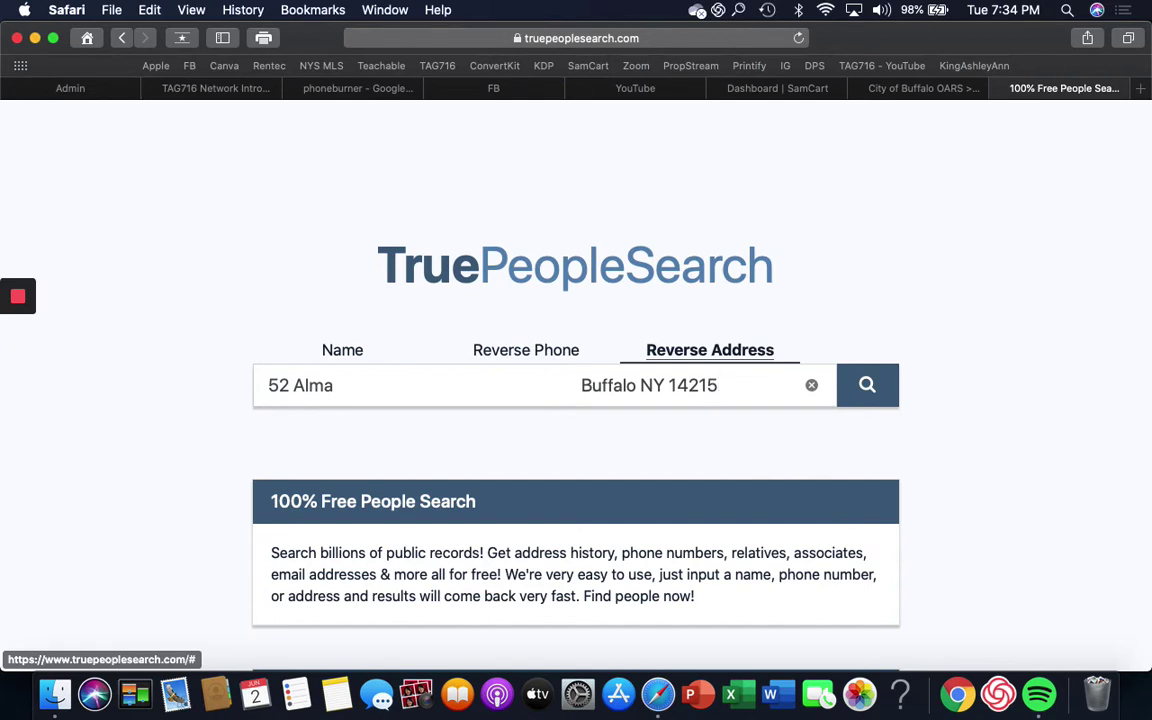
click(867, 387)
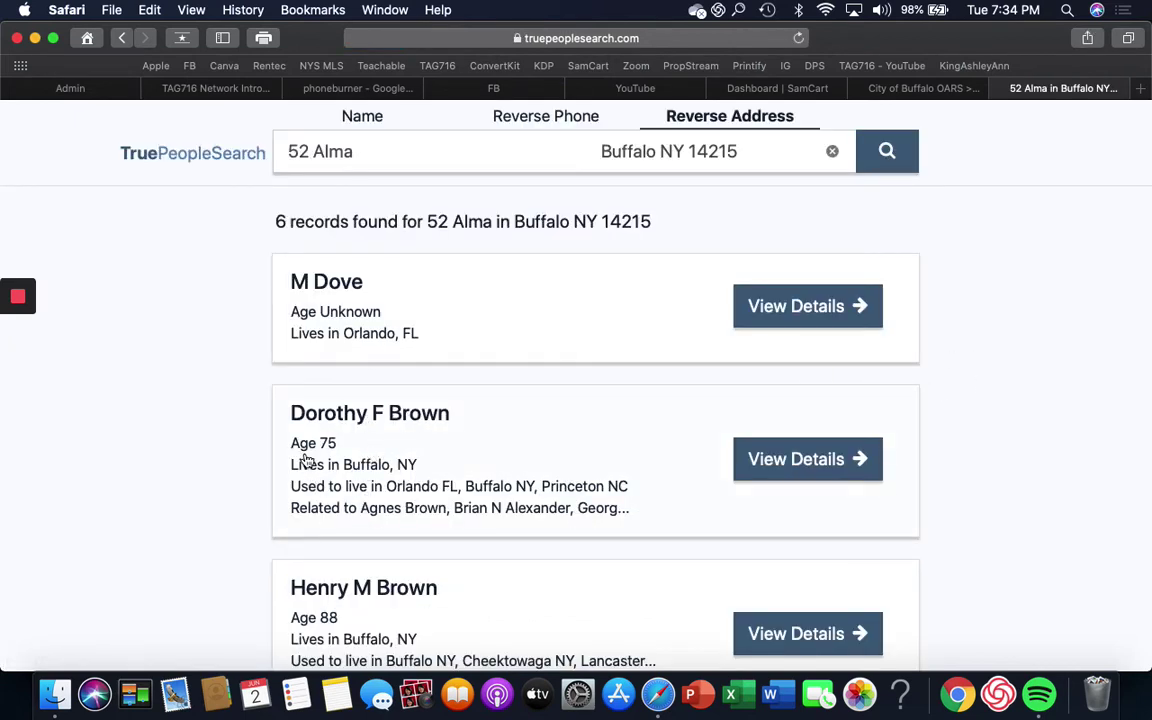
Step: View the owner's full details, then return to the six records and select another resident
click(778, 463)
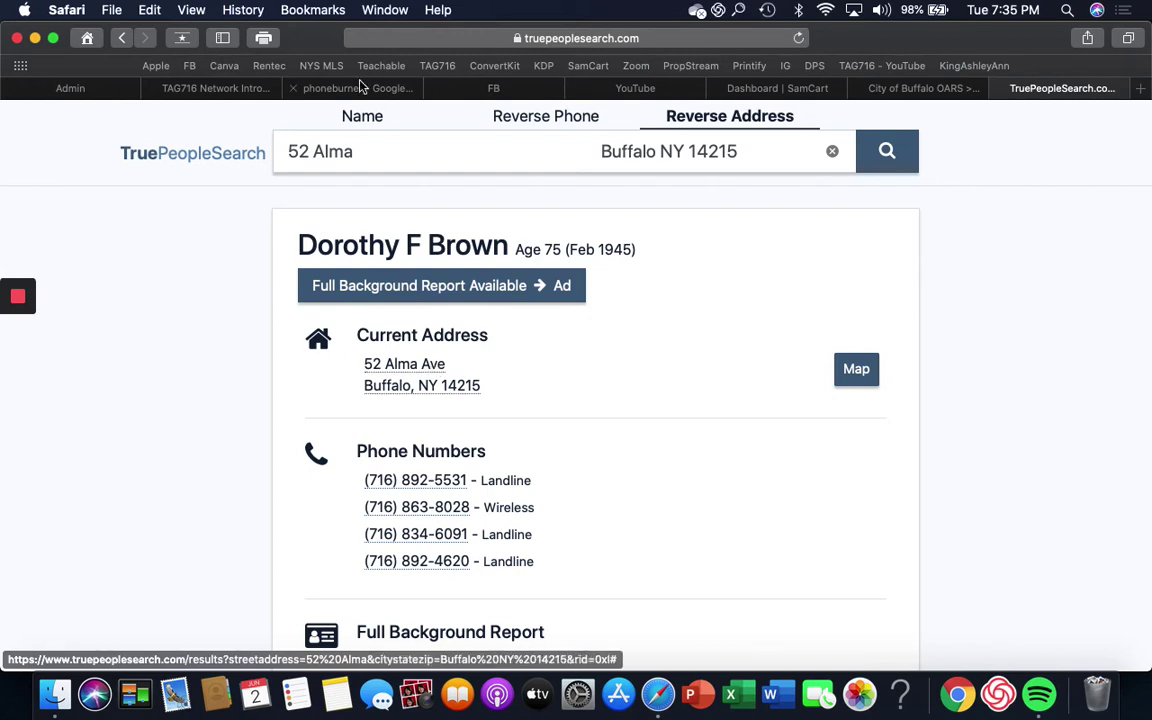
click(120, 38)
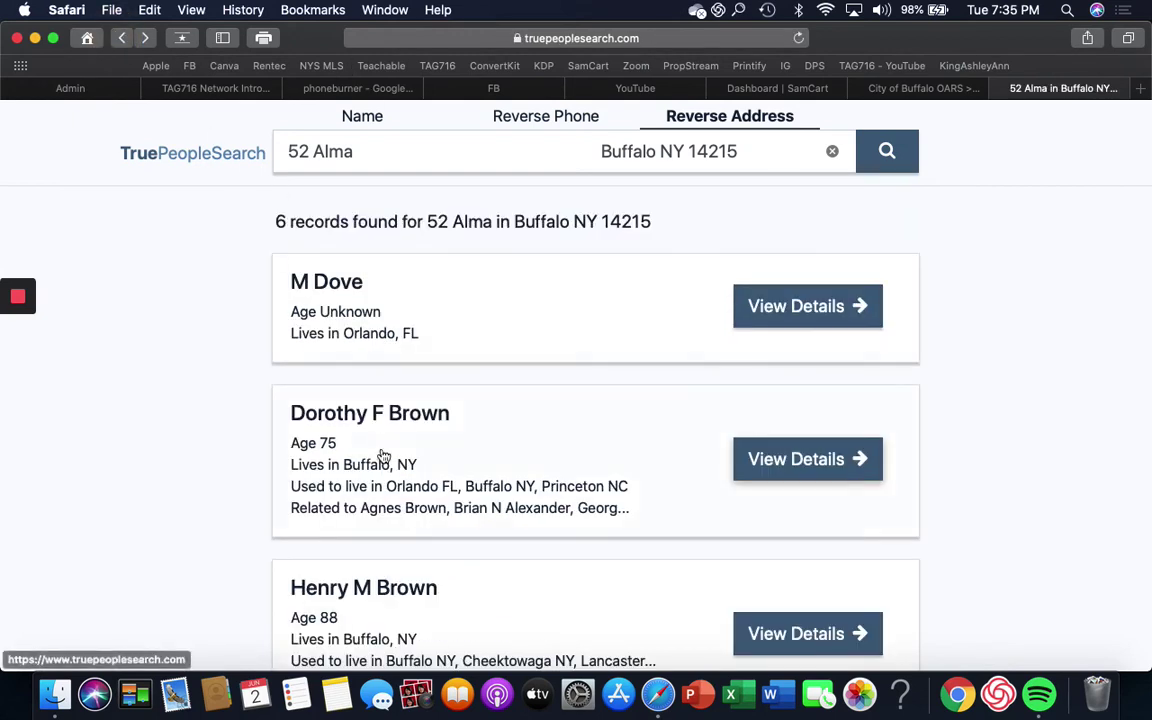
click(458, 612)
scroll(458, 614, down, 2)
scroll(420, 545, down, 3)
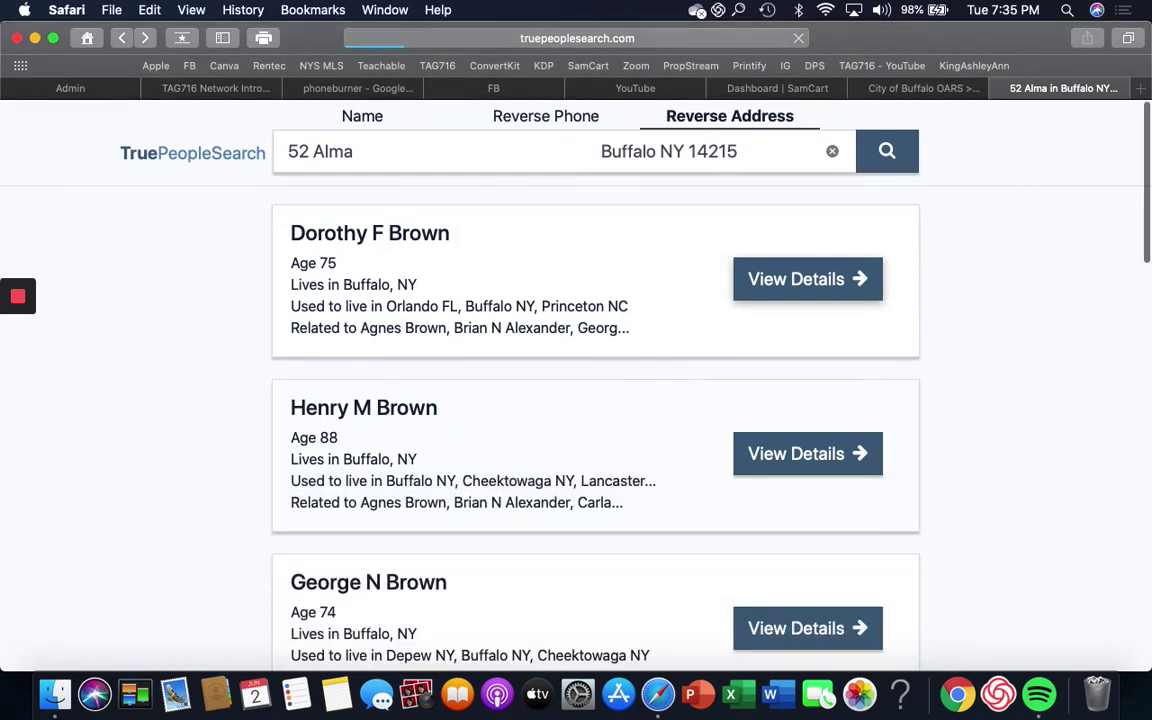
Step: Open that resident's details page with four landline numbers and switch the search to Name
click(480, 588)
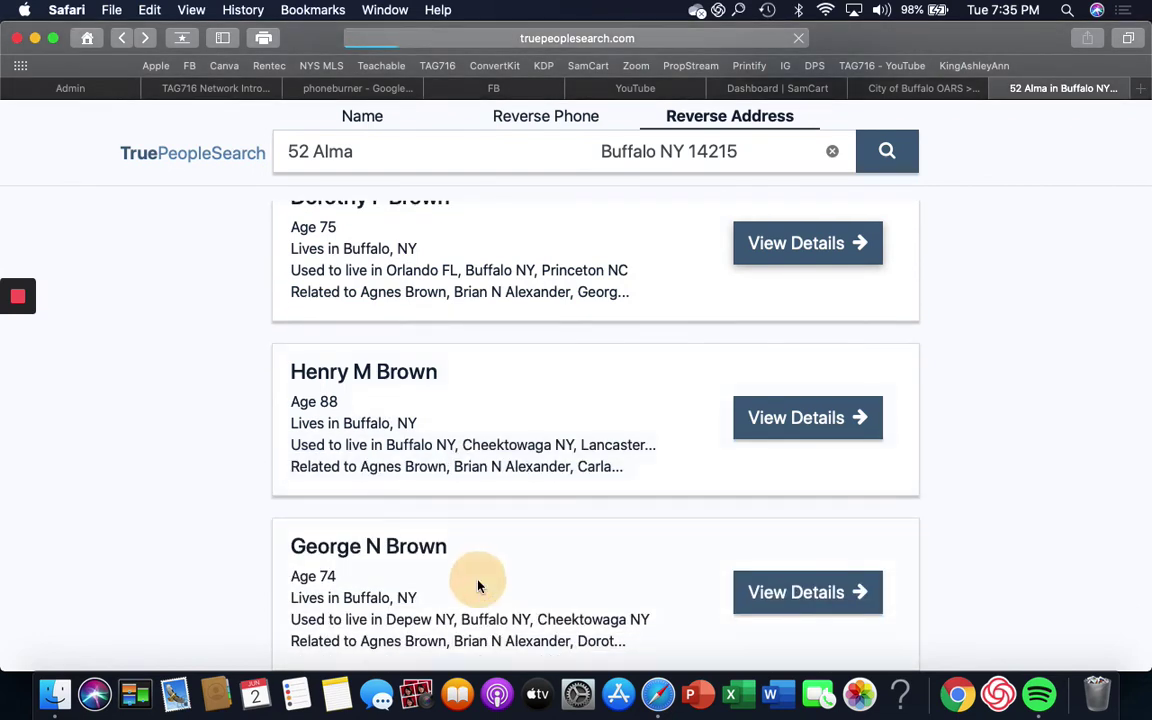
scroll(480, 588, down, 2)
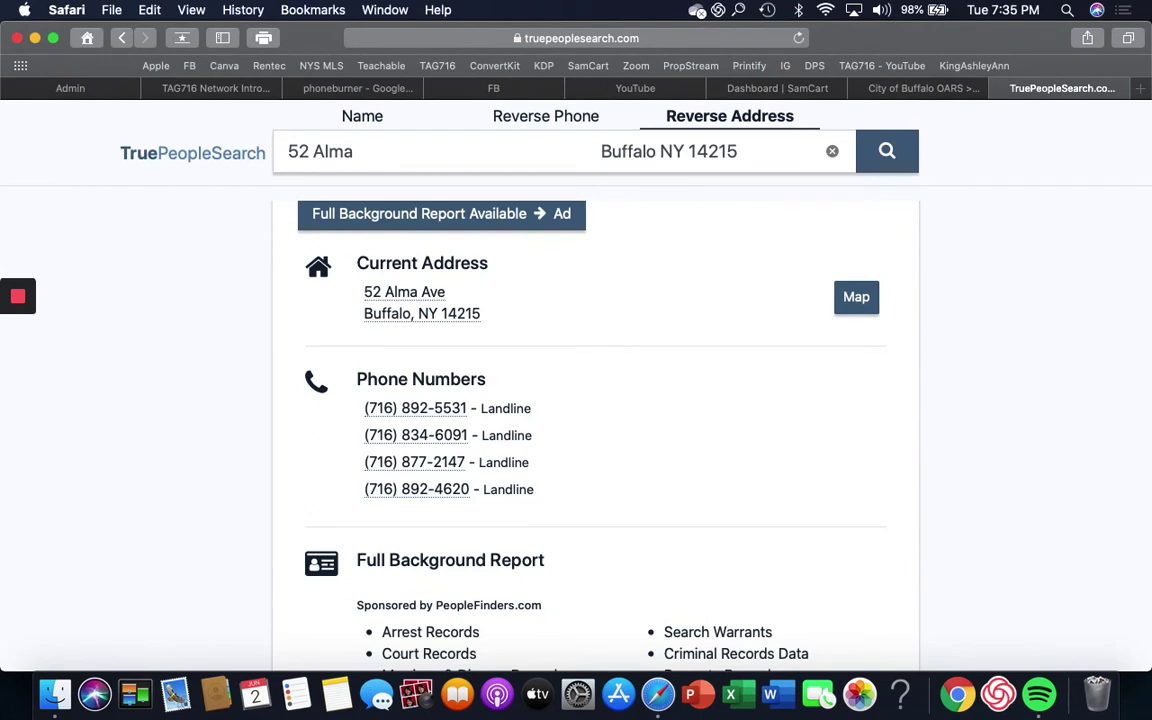
scroll(595, 430, up, 2)
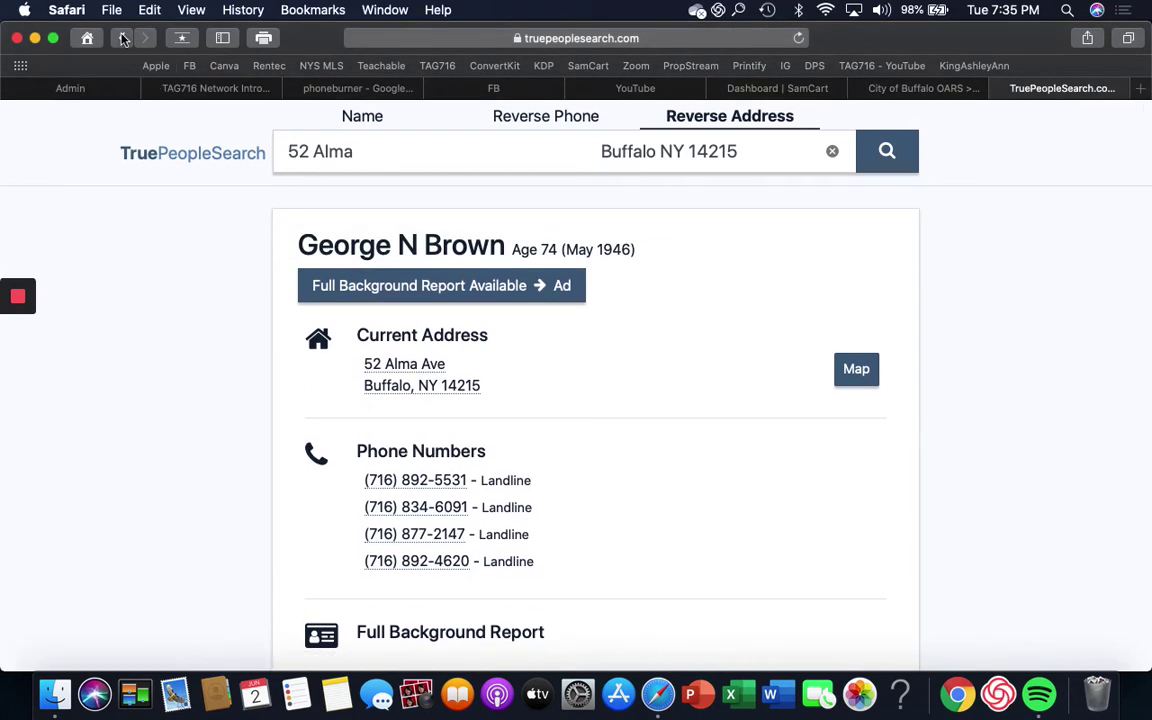
click(350, 118)
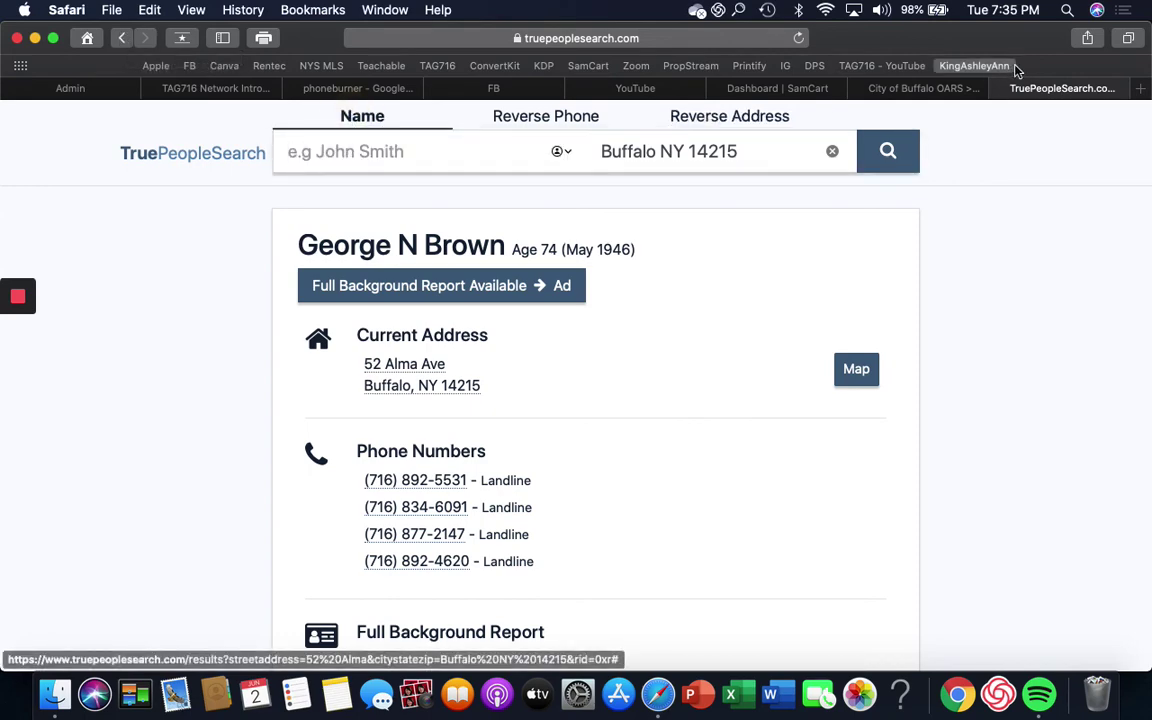
click(940, 89)
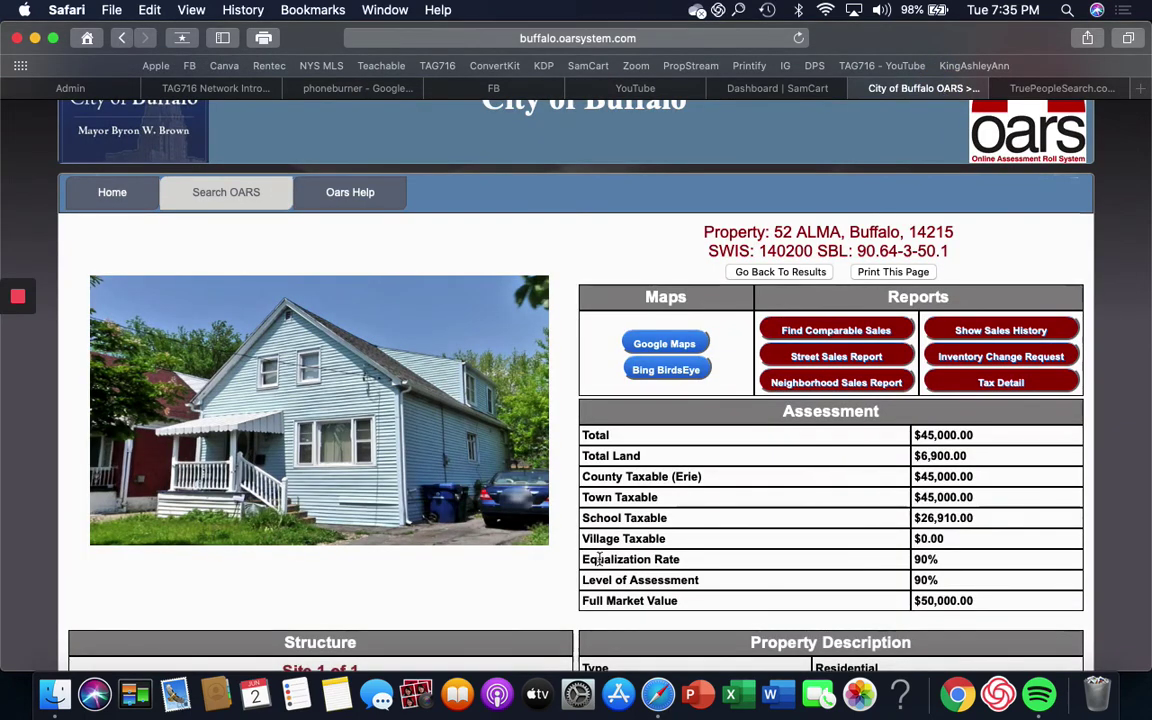
scroll(537, 588, down, 10)
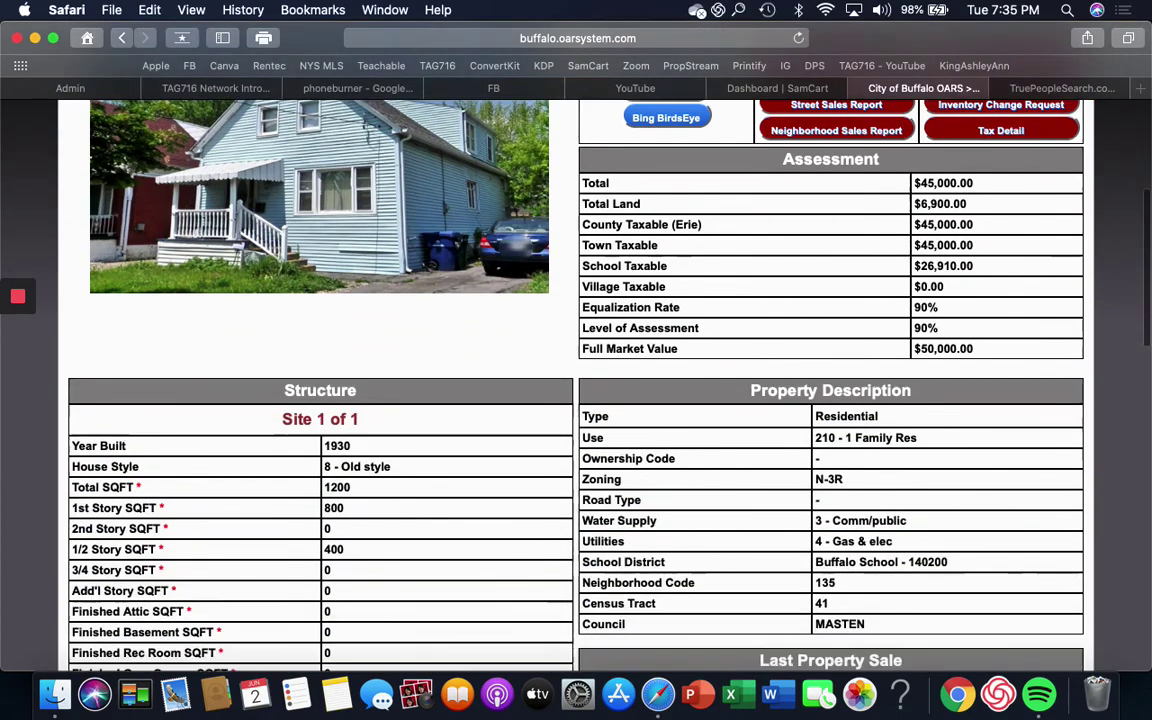
scroll(576, 385, down, 6)
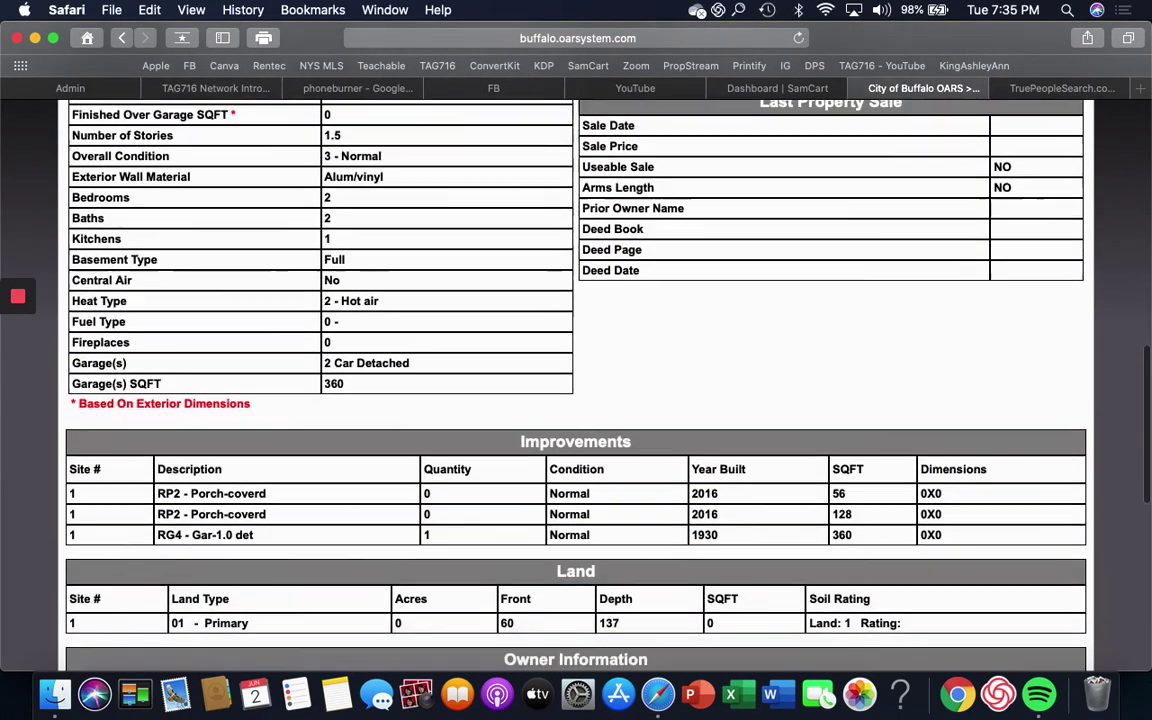
scroll(576, 385, up, 8)
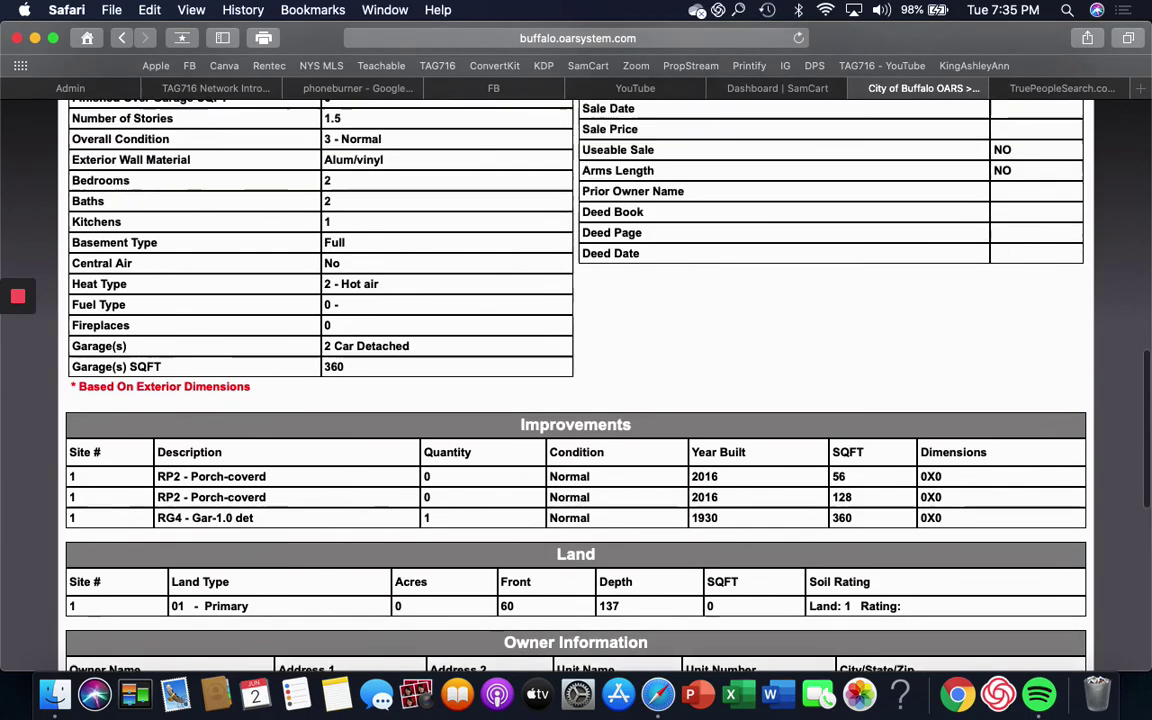
scroll(703, 497, up, 3)
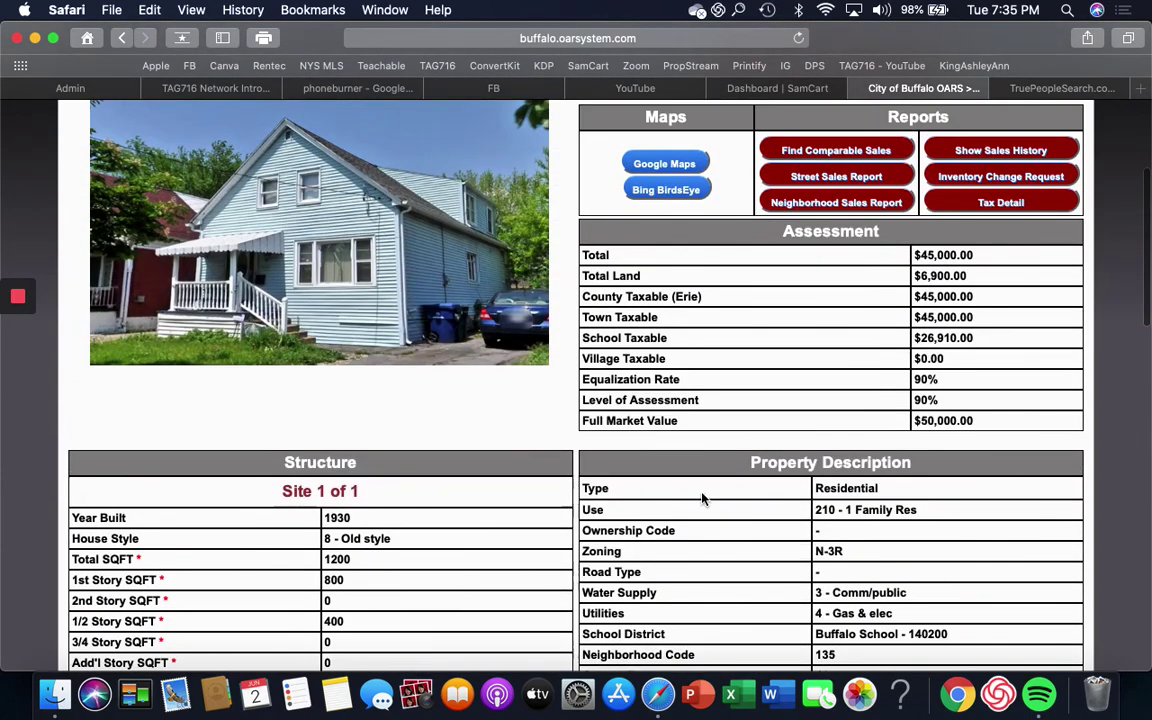
Step: Search the owner's name in Buffalo NY 14215 and scroll the 41 matching records
click(1050, 88)
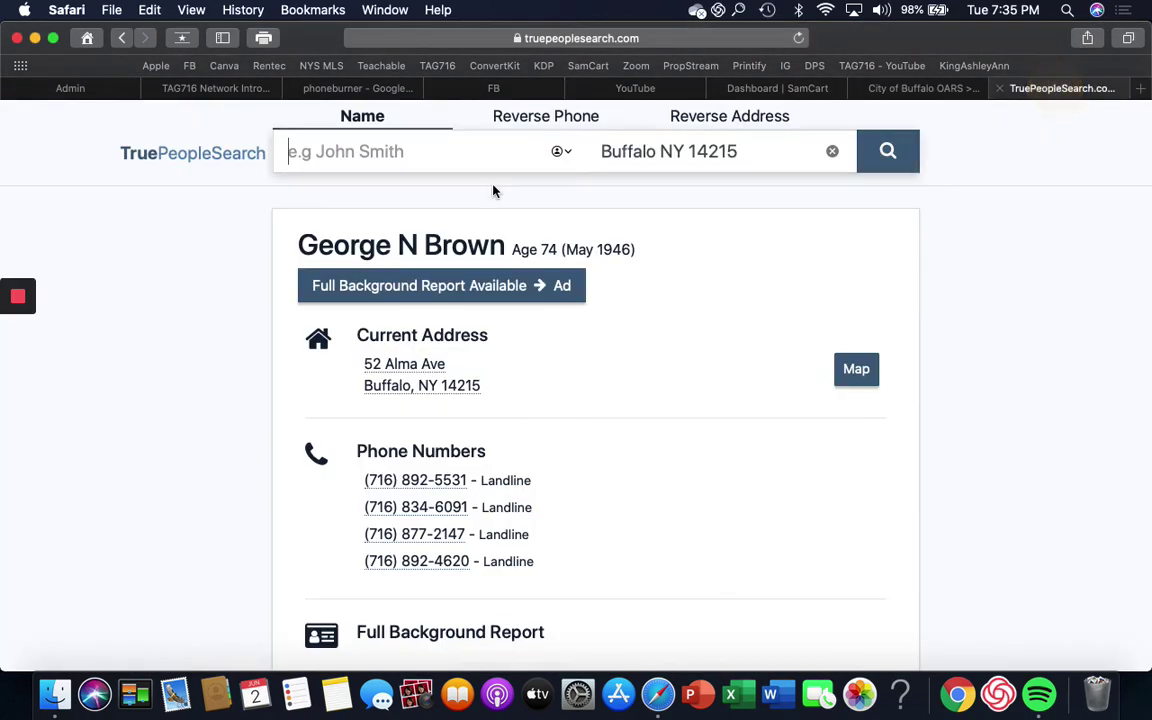
click(339, 152)
text(doro)
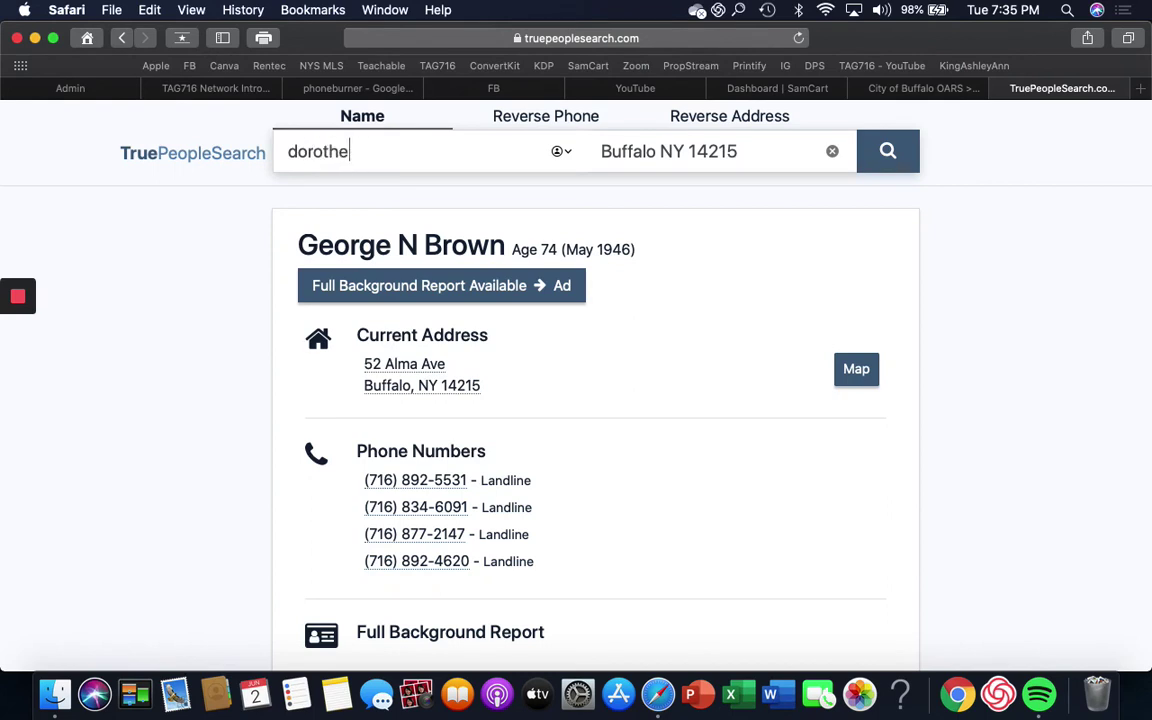
key(Tab)
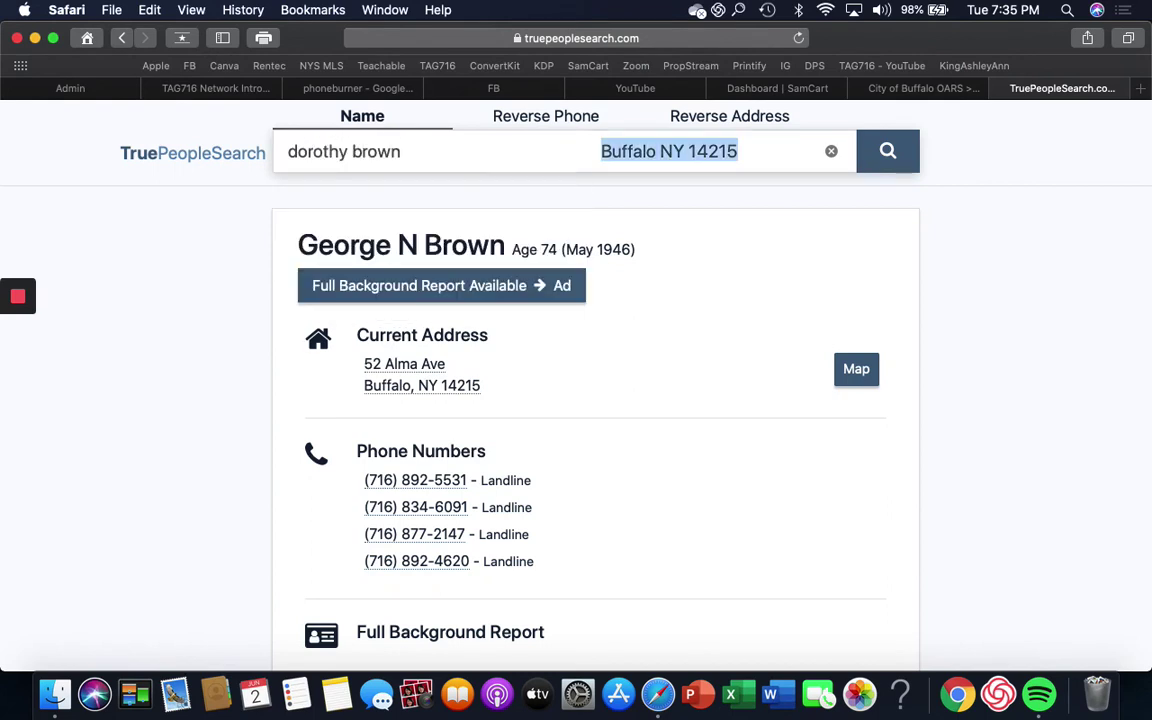
click(887, 152)
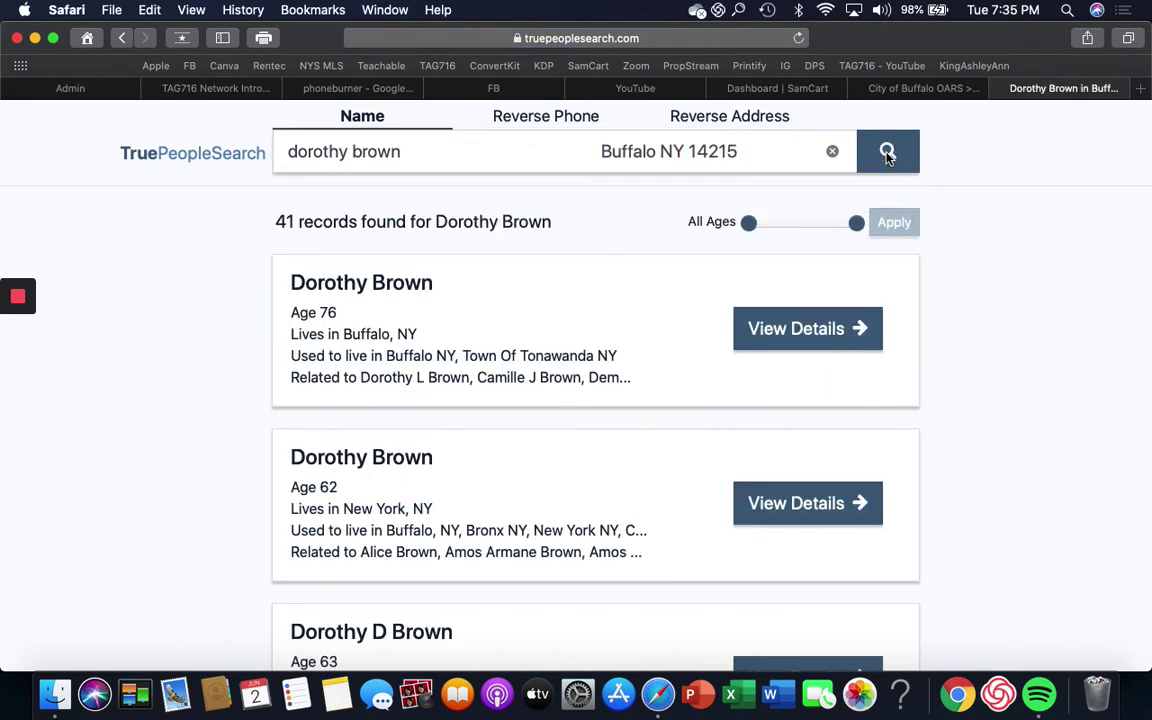
scroll(887, 152, down, 5)
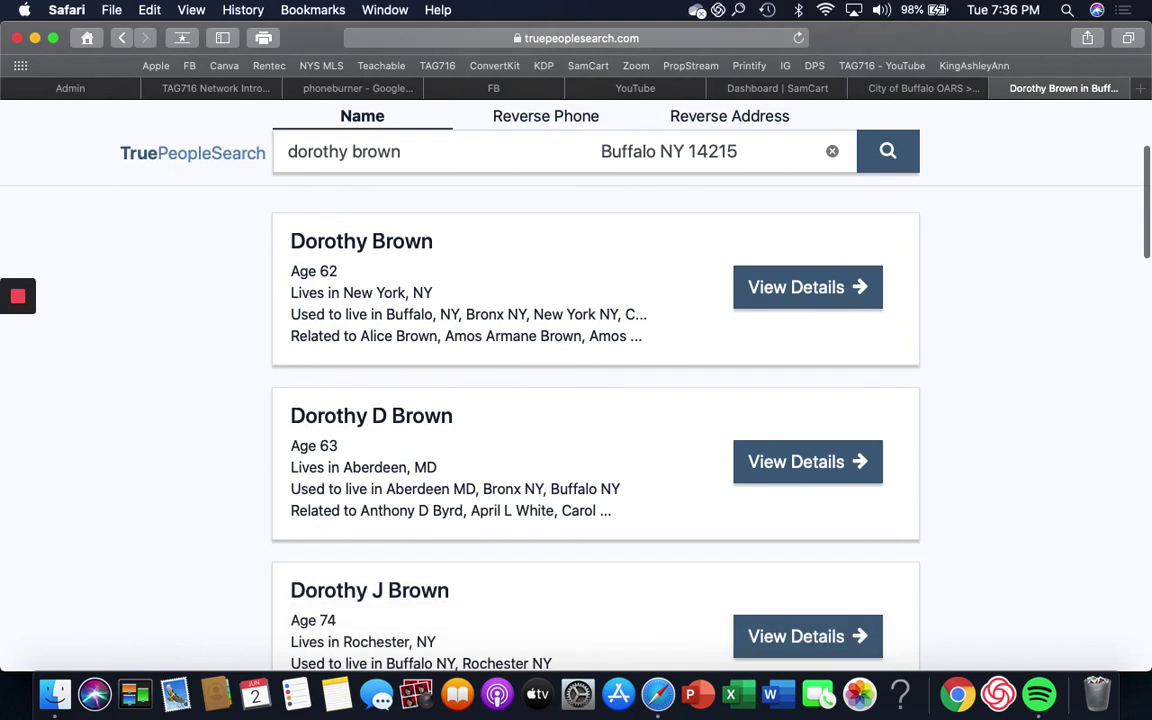
scroll(595, 430, down, 5)
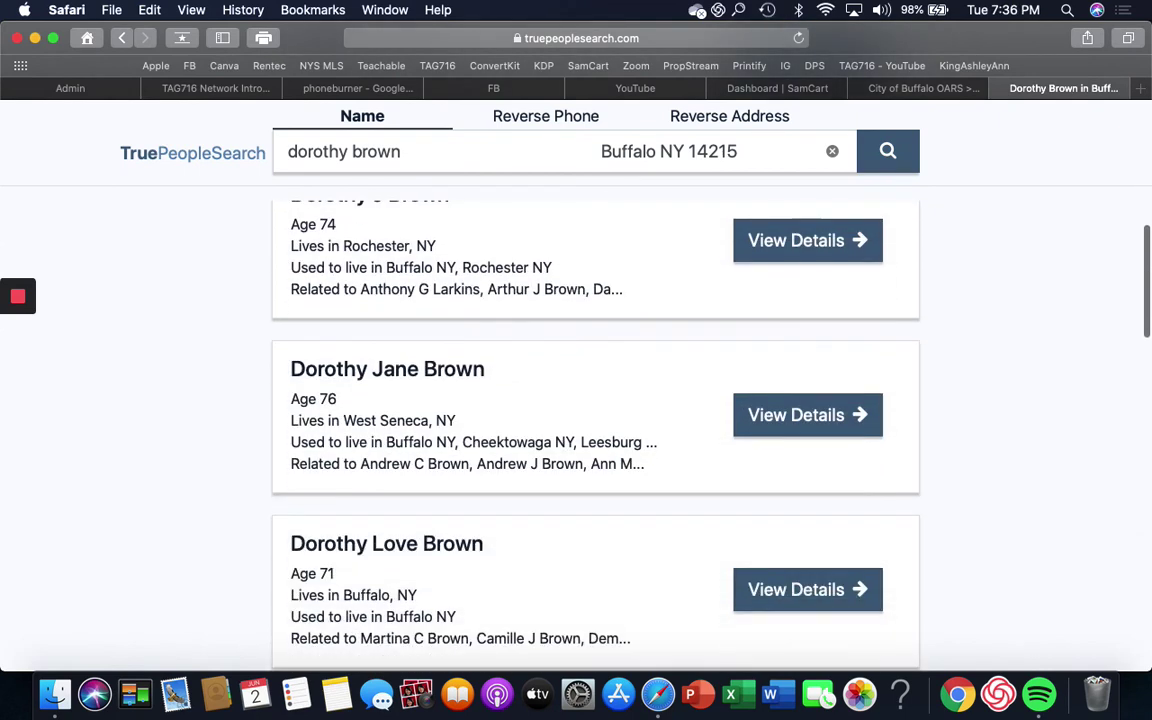
scroll(595, 430, up, 10)
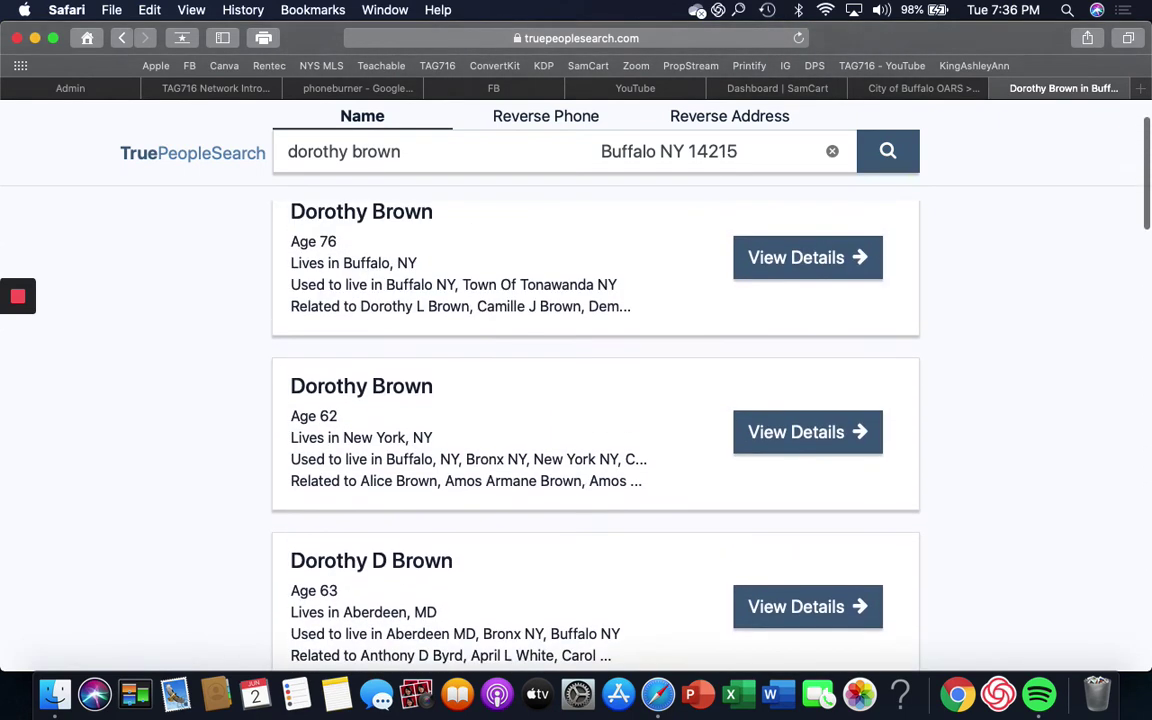